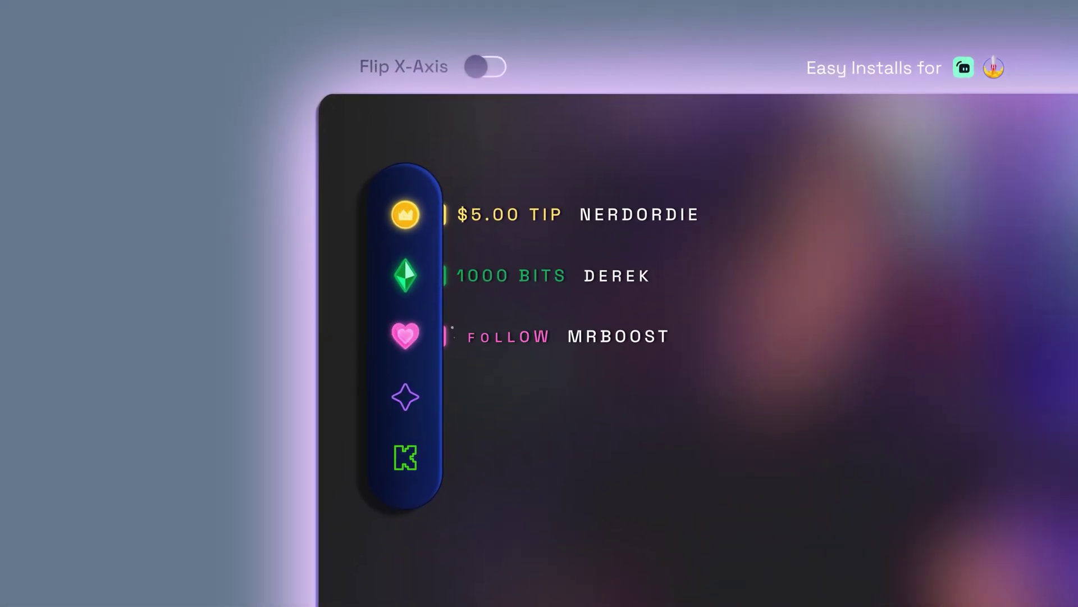
Step: Flip the Vibe demo on the X-axis, show Raid/Host, Kick and YouTube alerts, then open the product page
{"action": "left_click", "coordinate": [486, 66]}
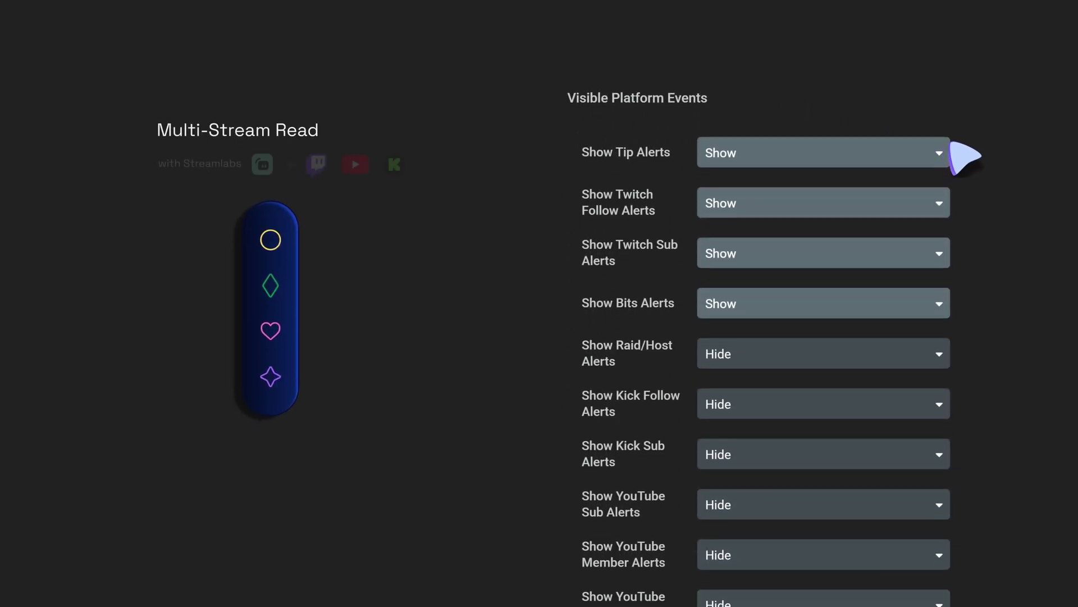
{"action": "scroll", "coordinate": [798, 101], "scroll_direction": "down", "scroll_amount": 5}
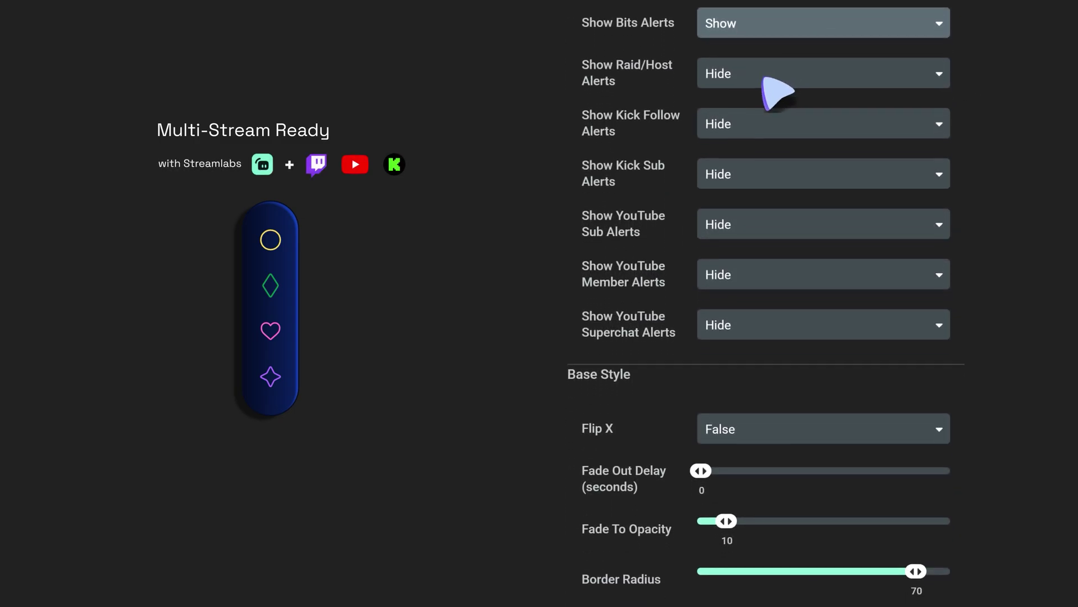
{"action": "left_click", "coordinate": [767, 78]}
{"action": "left_click", "coordinate": [769, 125]}
{"action": "left_click", "coordinate": [765, 174]}
{"action": "left_click", "coordinate": [766, 225]}
{"action": "left_click", "coordinate": [775, 276]}
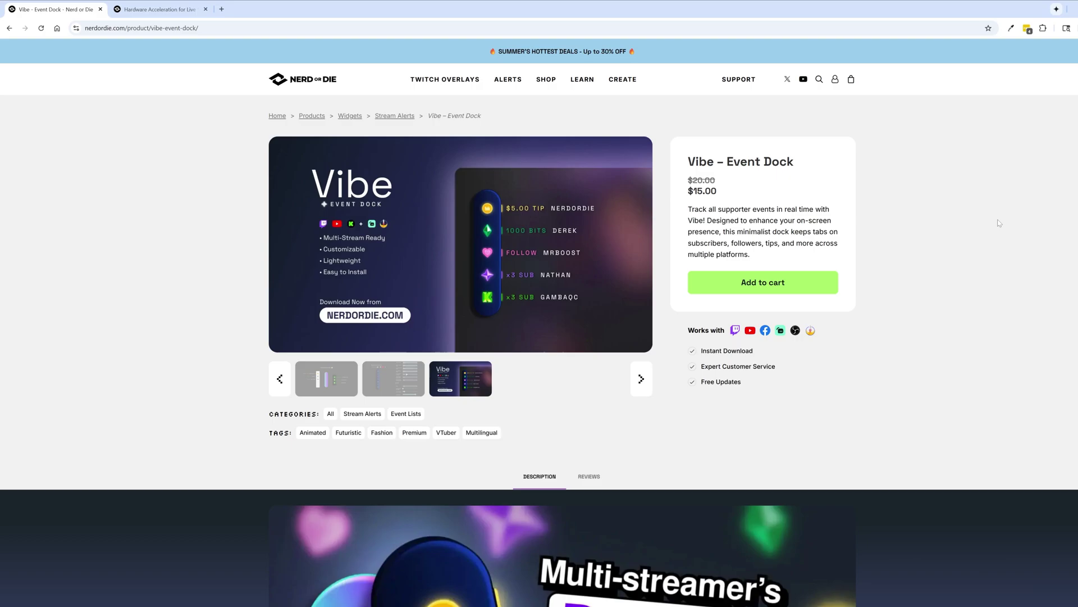
Step: Step the Vibe – Event Dock gallery through its slides to the 'Multi-streamer's Dream Widget?' video
{"action": "left_click", "coordinate": [388, 376]}
{"action": "left_click", "coordinate": [376, 389]}
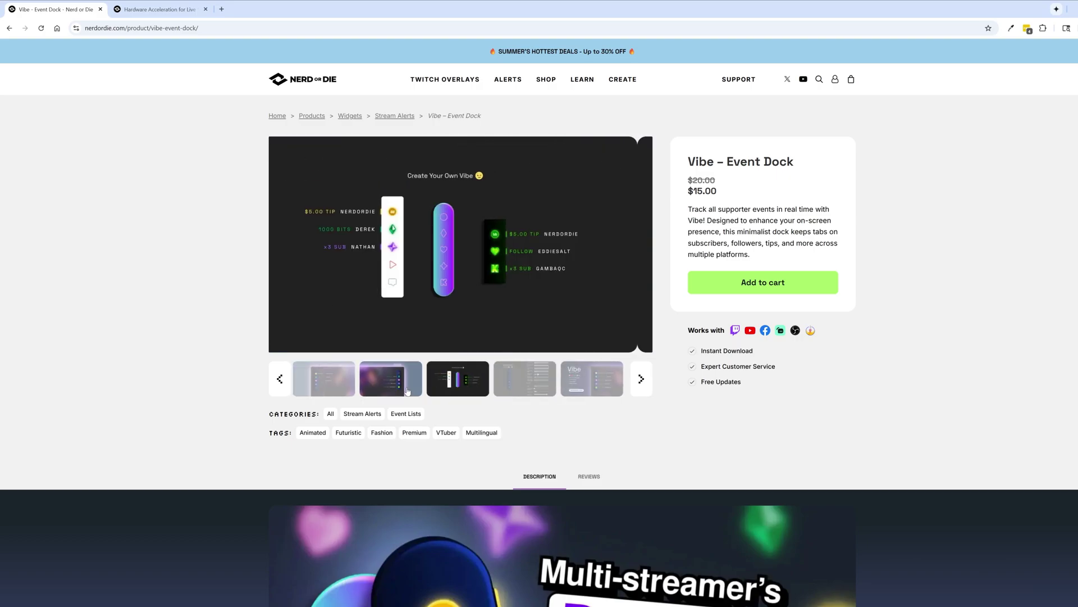
{"action": "left_click", "coordinate": [390, 392]}
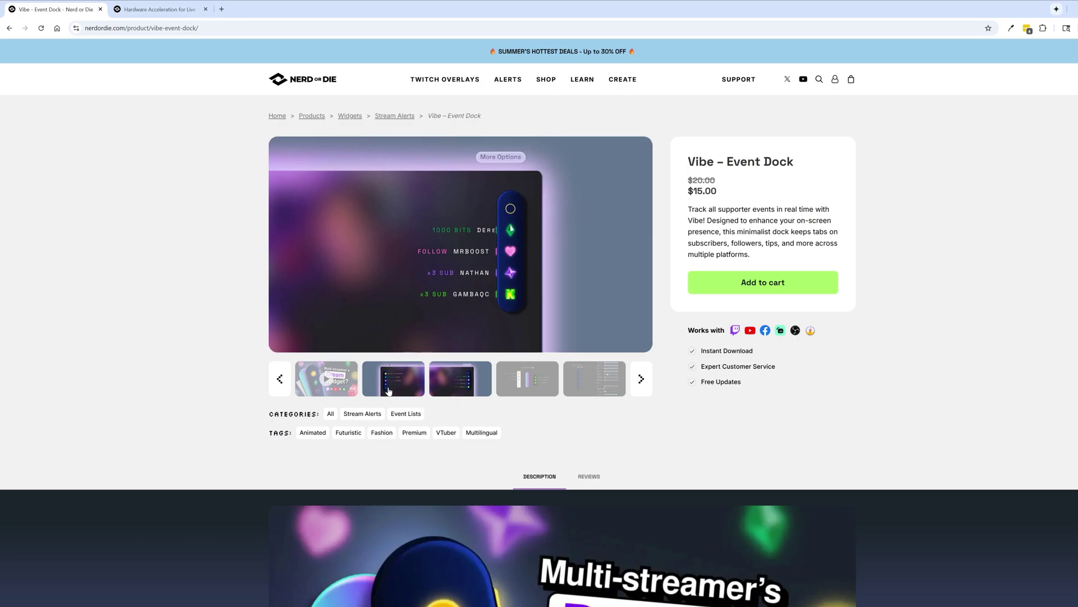
{"action": "left_click", "coordinate": [393, 395]}
{"action": "left_click", "coordinate": [393, 395]}
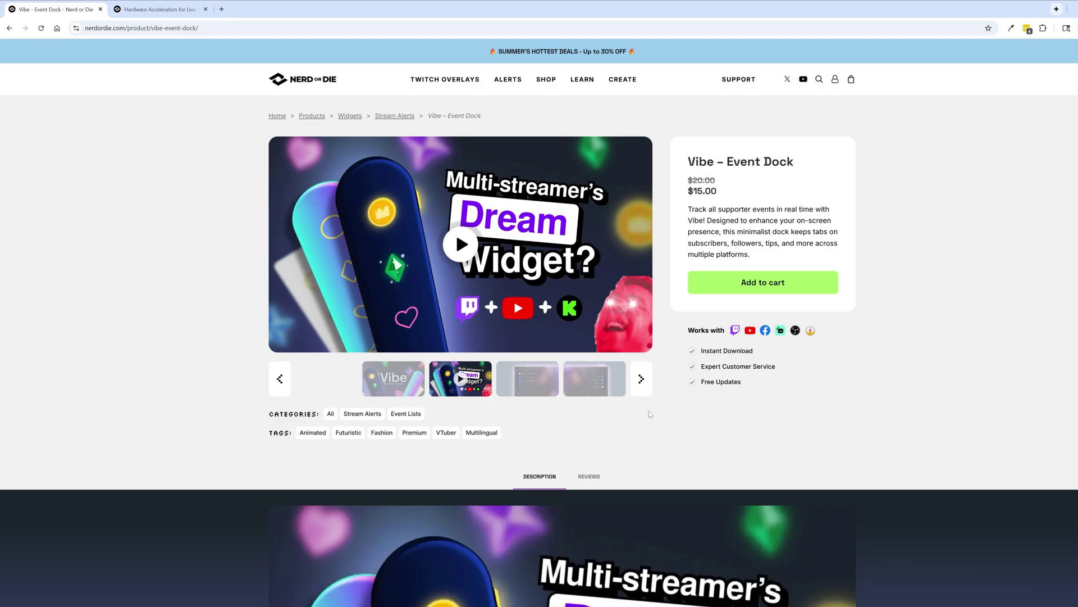
Step: Read through the Vibe product page details, then switch to the Hardware Acceleration article
{"action": "scroll", "coordinate": [837, 380], "scroll_direction": "down", "scroll_amount": 10}
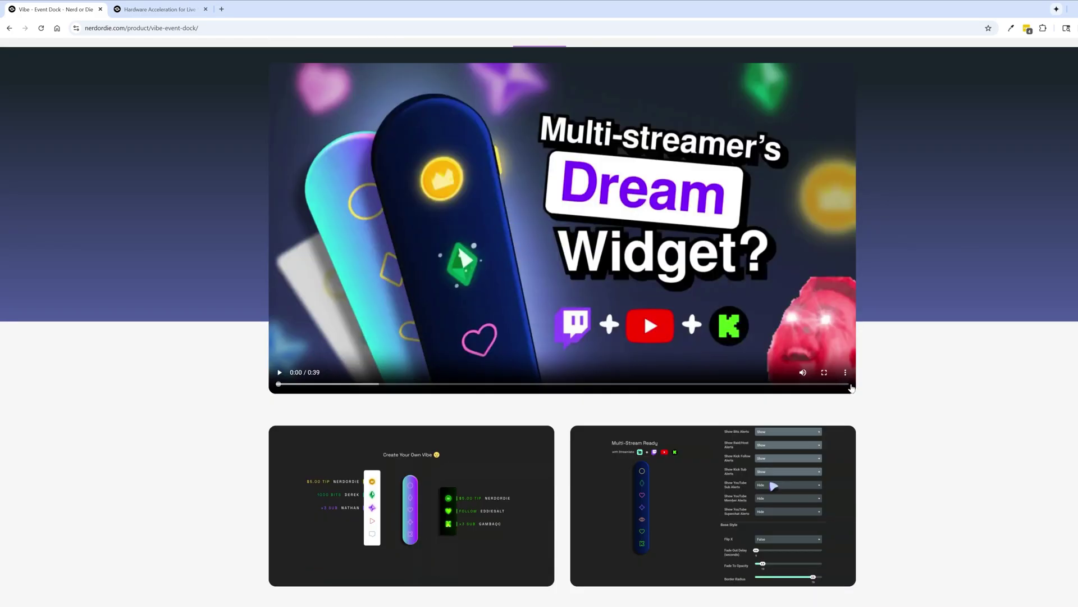
{"action": "scroll", "coordinate": [852, 388], "scroll_direction": "down", "scroll_amount": 5}
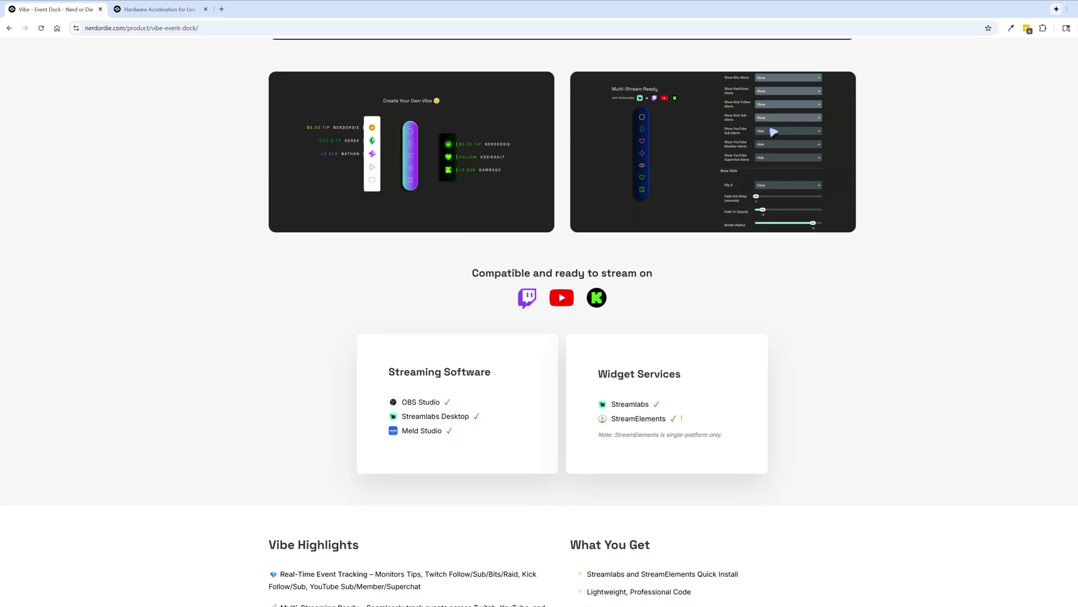
{"action": "scroll", "coordinate": [872, 516], "scroll_direction": "up", "scroll_amount": 8}
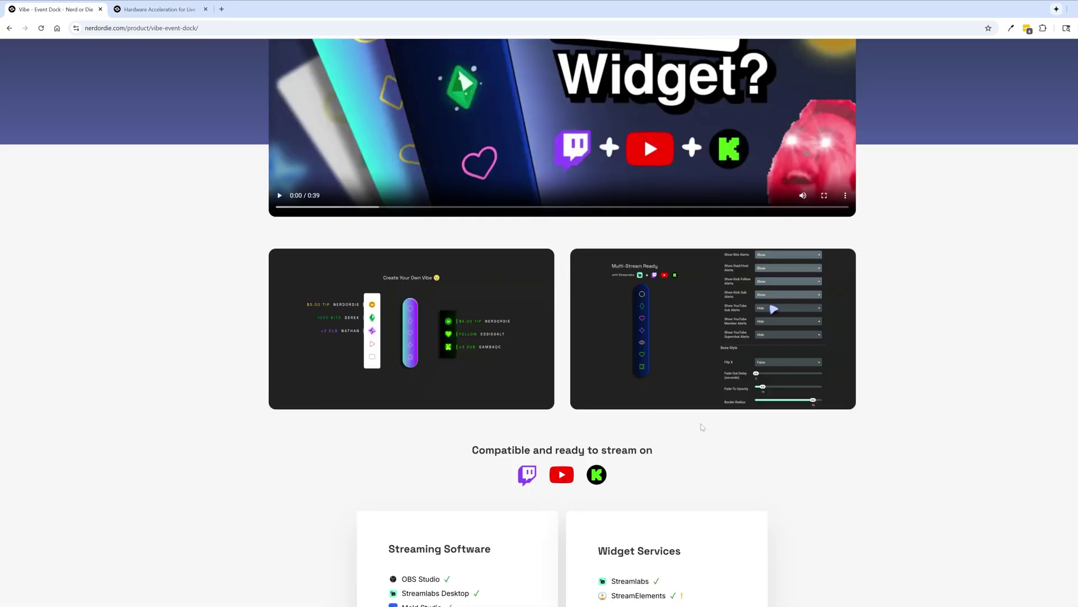
{"action": "scroll", "coordinate": [872, 517], "scroll_direction": "up", "scroll_amount": 6}
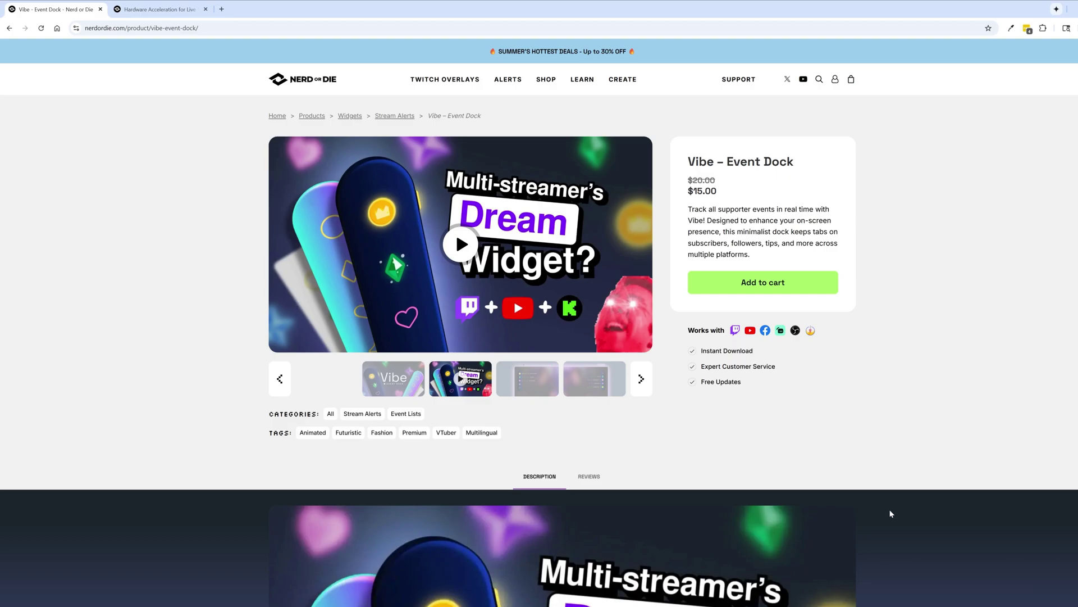
{"action": "key", "text": "ctrl+Tab"}
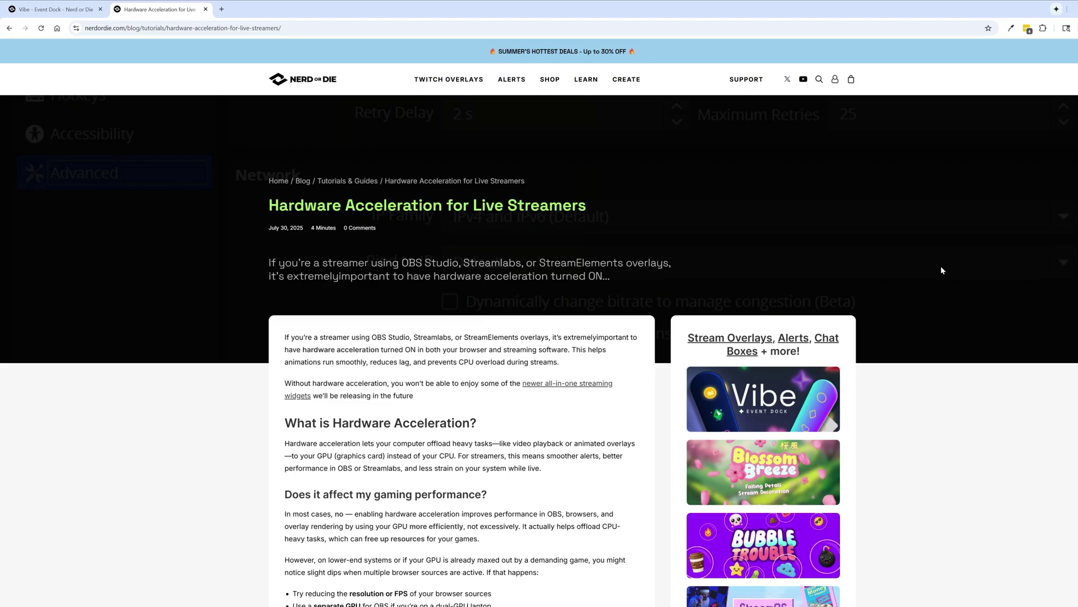
Step: Scroll through the Hardware Acceleration for Live Streamers article
{"action": "scroll", "coordinate": [941, 271], "scroll_direction": "down", "scroll_amount": 4}
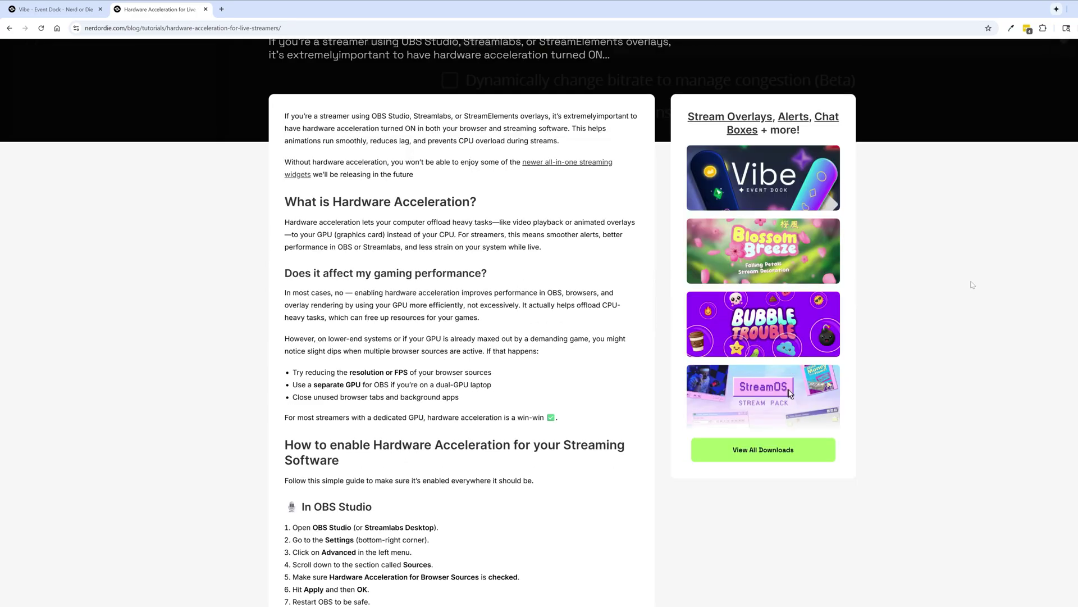
{"action": "scroll", "coordinate": [973, 284], "scroll_direction": "down", "scroll_amount": 5}
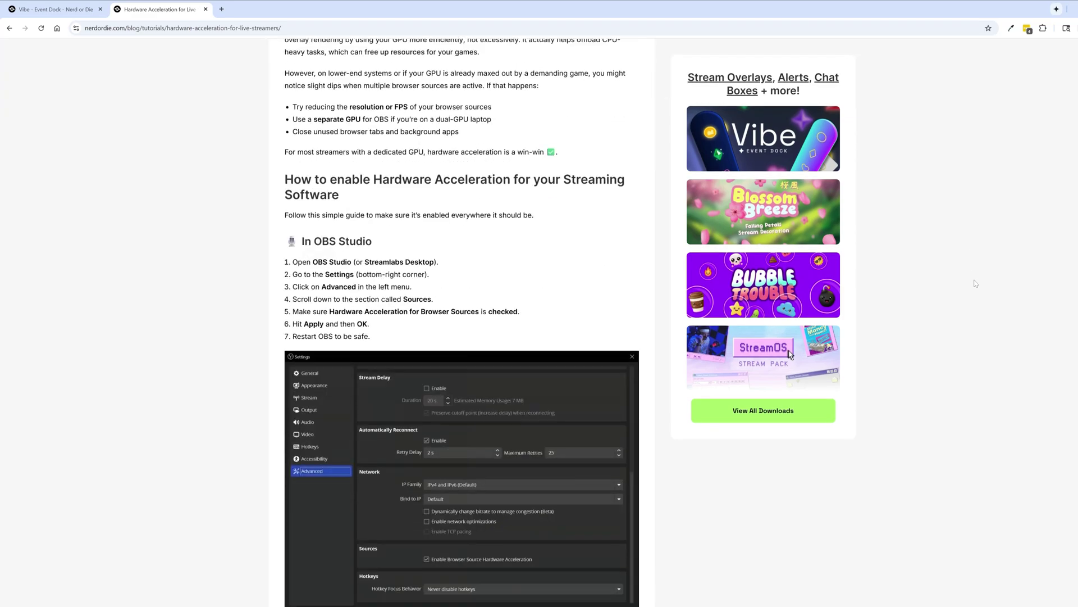
{"action": "scroll", "coordinate": [974, 284], "scroll_direction": "down", "scroll_amount": 8}
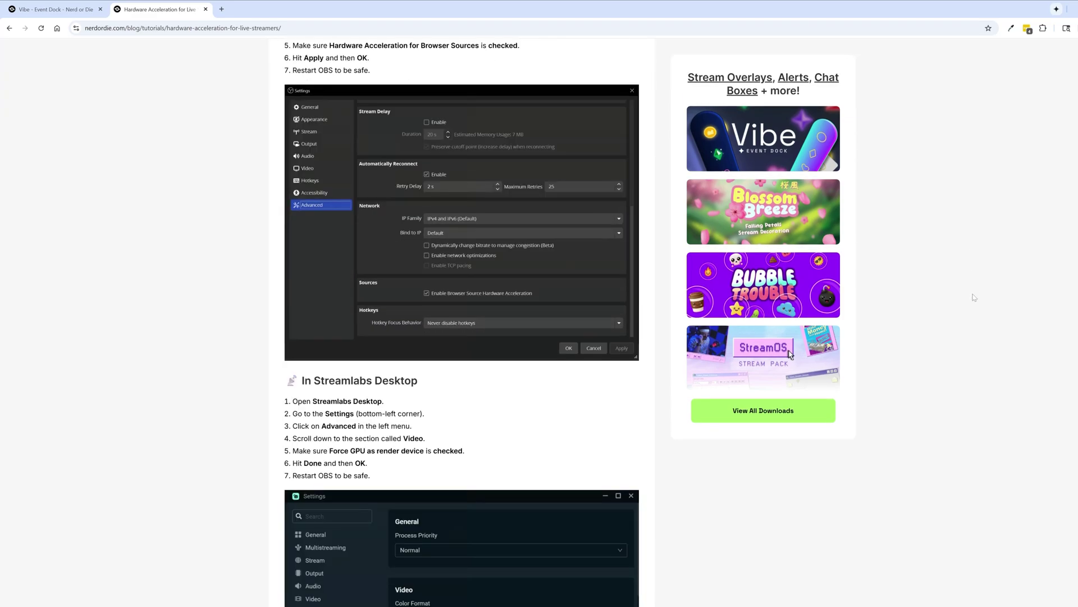
{"action": "scroll", "coordinate": [967, 311], "scroll_direction": "down", "scroll_amount": 5}
{"action": "scroll", "coordinate": [966, 310], "scroll_direction": "up", "scroll_amount": 3}
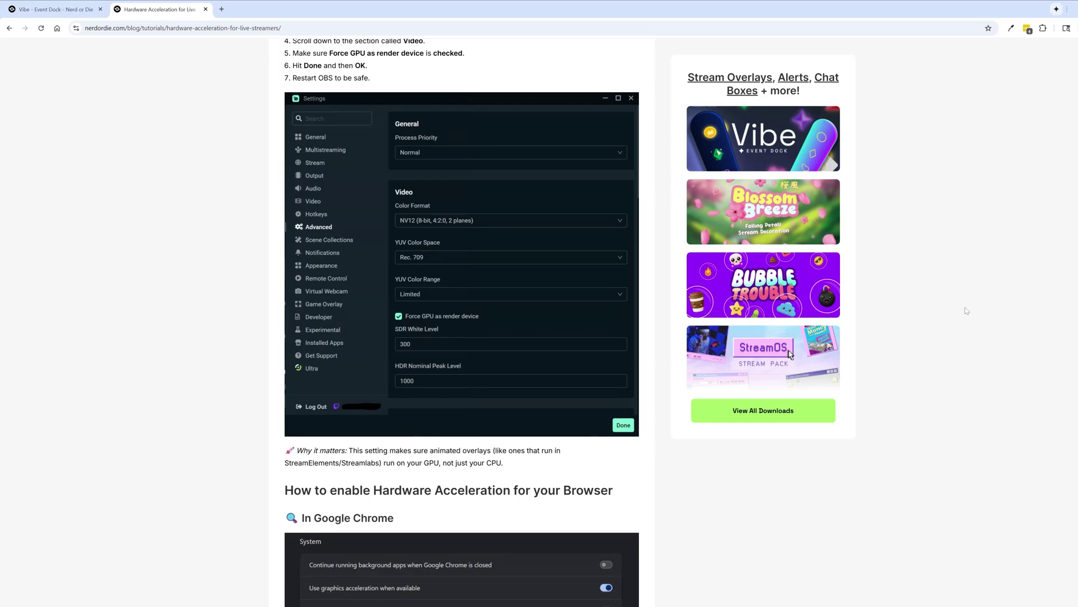
{"action": "scroll", "coordinate": [967, 311], "scroll_direction": "down", "scroll_amount": 1}
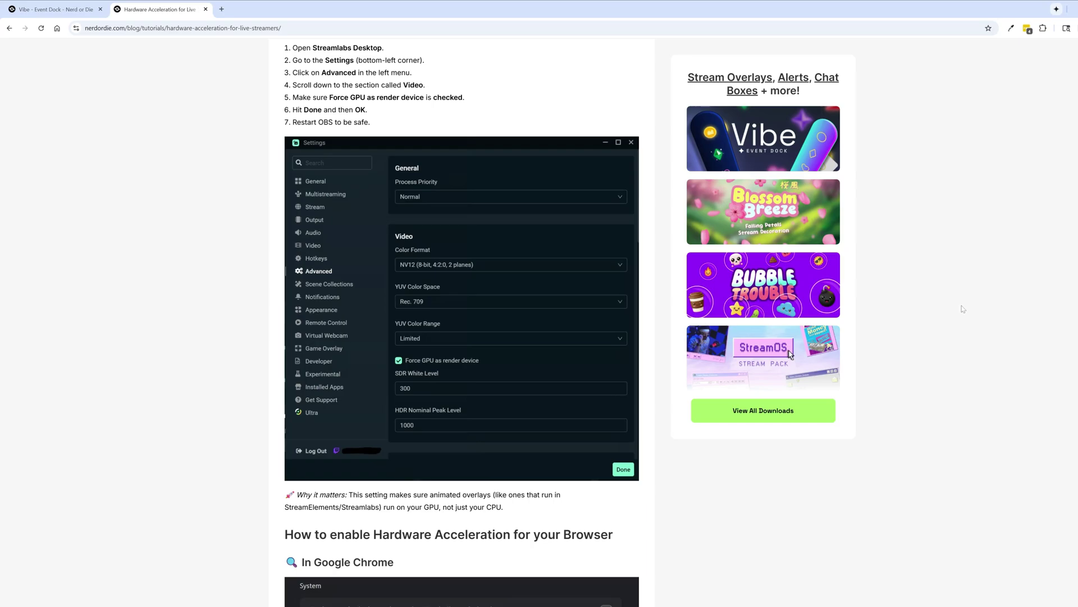
{"action": "scroll", "coordinate": [967, 310], "scroll_direction": "down", "scroll_amount": 9}
{"action": "scroll", "coordinate": [973, 308], "scroll_direction": "down", "scroll_amount": 4}
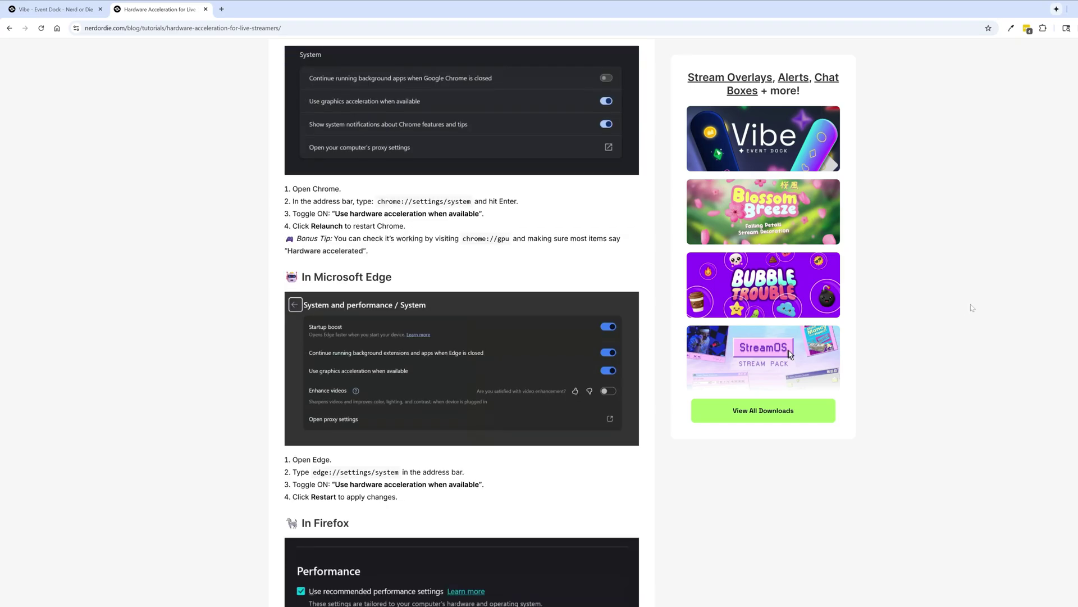
{"action": "scroll", "coordinate": [973, 311], "scroll_direction": "down", "scroll_amount": 4}
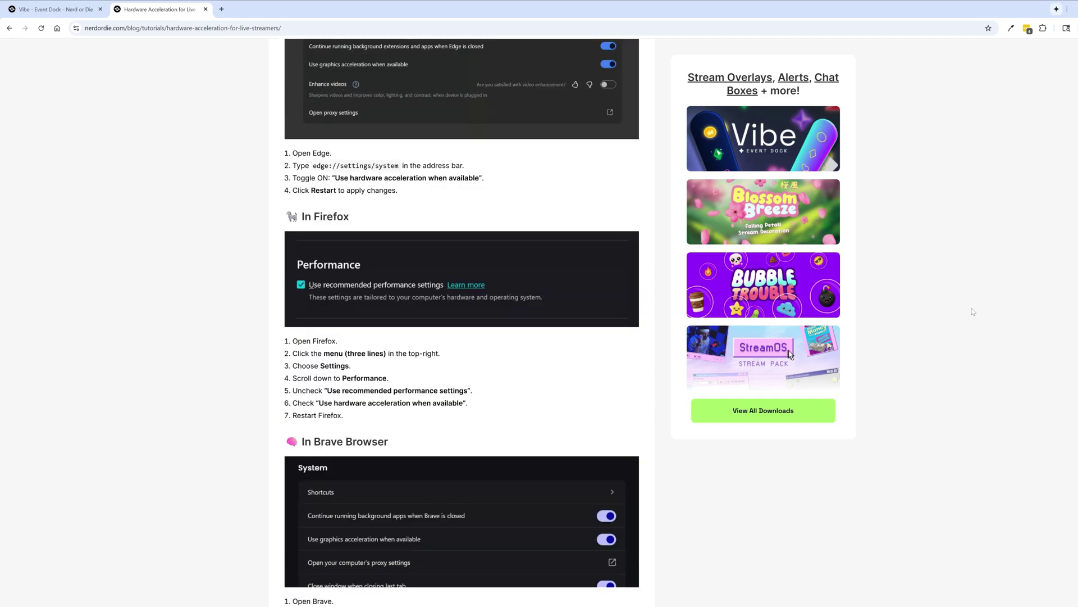
{"action": "scroll", "coordinate": [968, 314], "scroll_direction": "down", "scroll_amount": 2}
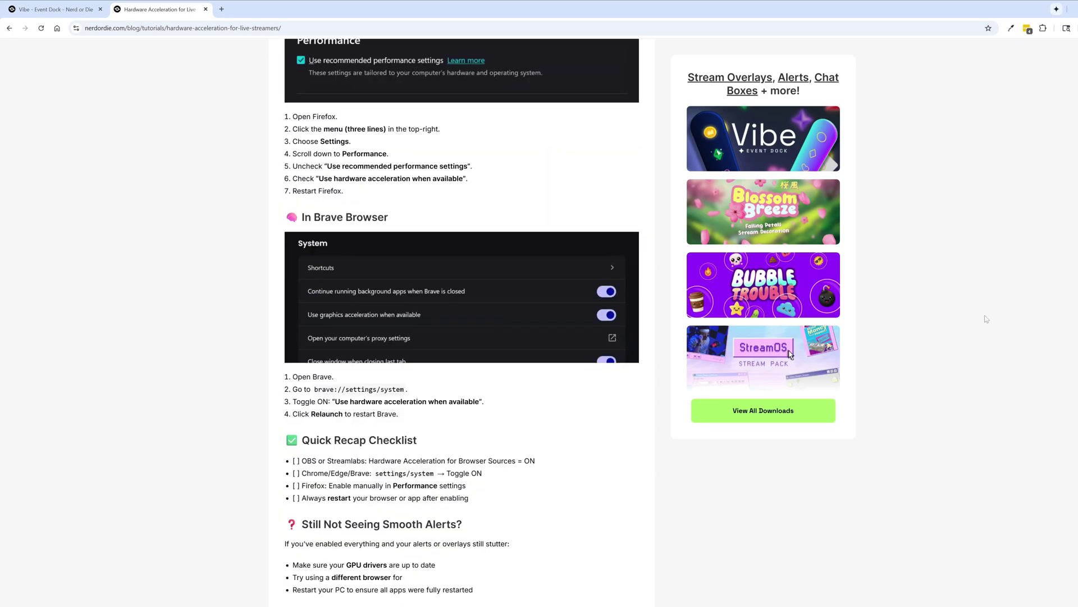
{"action": "scroll", "coordinate": [987, 319], "scroll_direction": "up", "scroll_amount": 14}
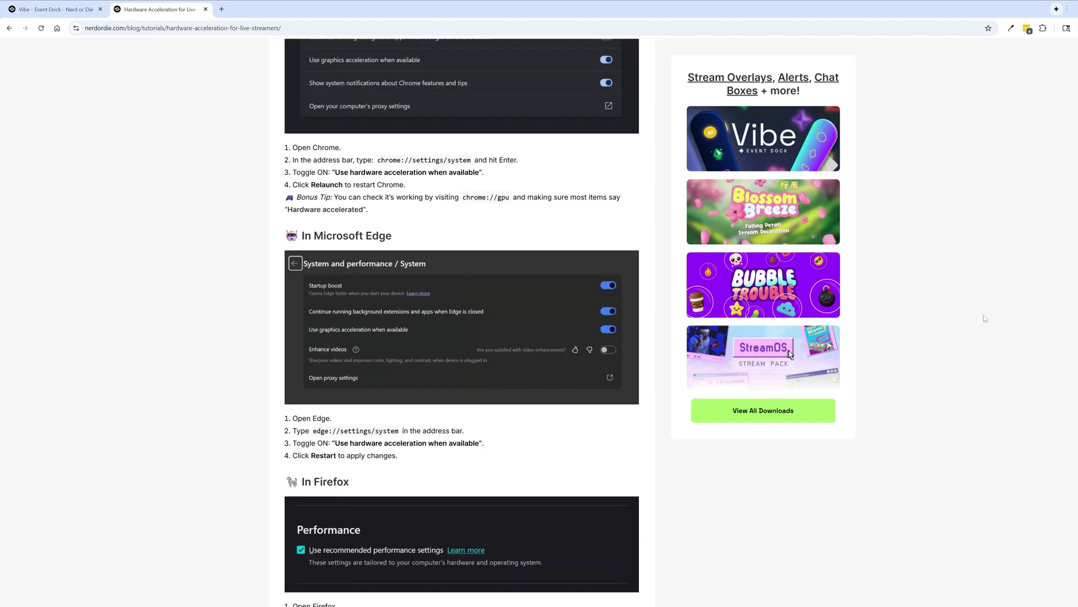
{"action": "scroll", "coordinate": [984, 324], "scroll_direction": "up", "scroll_amount": 9}
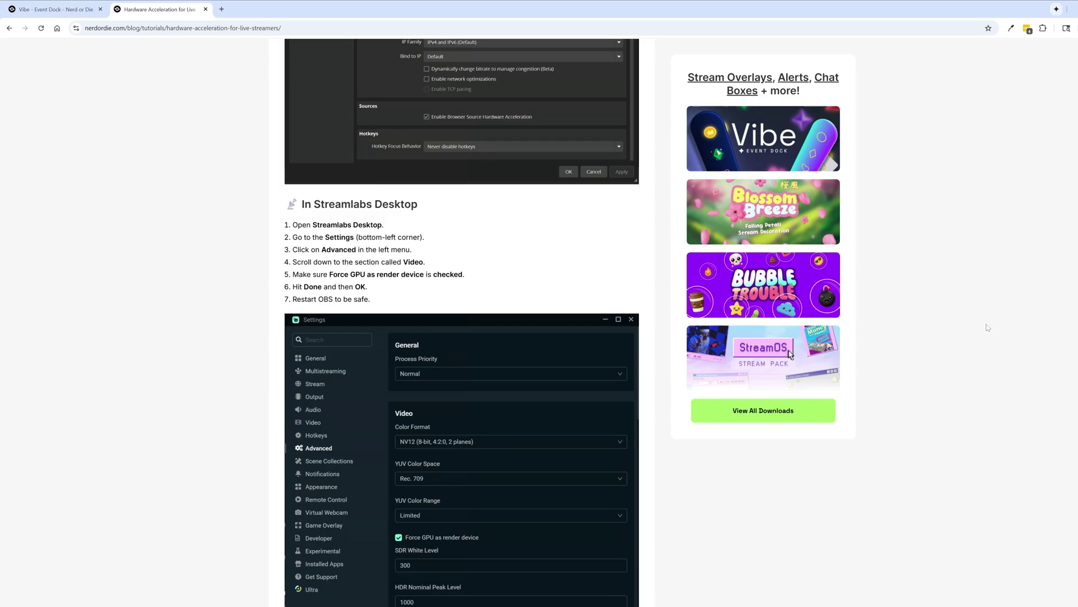
{"action": "scroll", "coordinate": [988, 328], "scroll_direction": "up", "scroll_amount": 17}
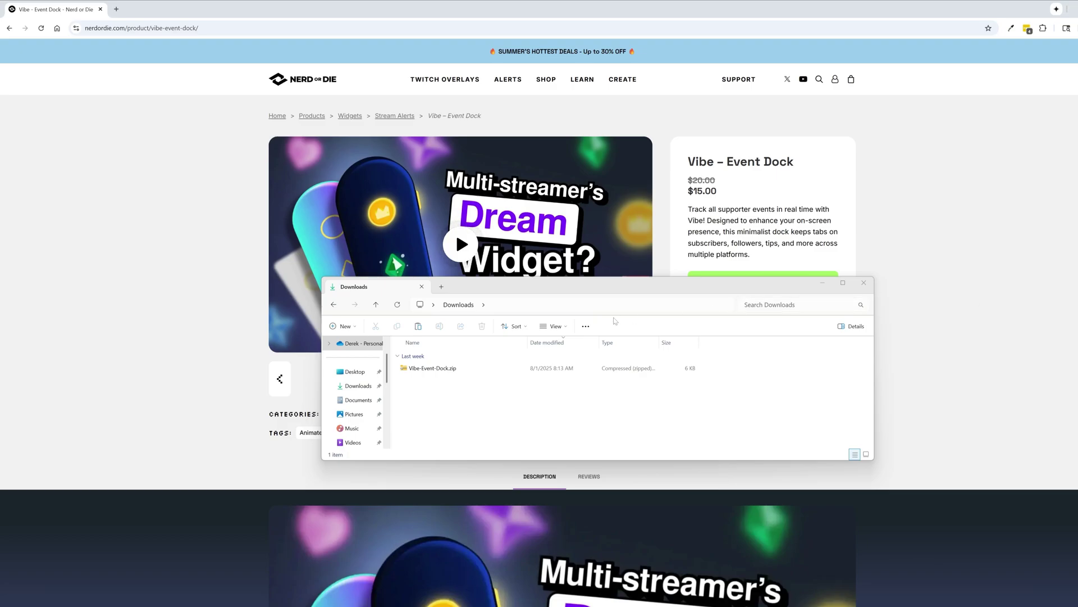
Step: Extract Vibe-Event-Dock.zip in the Downloads folder
{"action": "left_click", "coordinate": [481, 410]}
{"action": "left_click", "coordinate": [412, 371]}
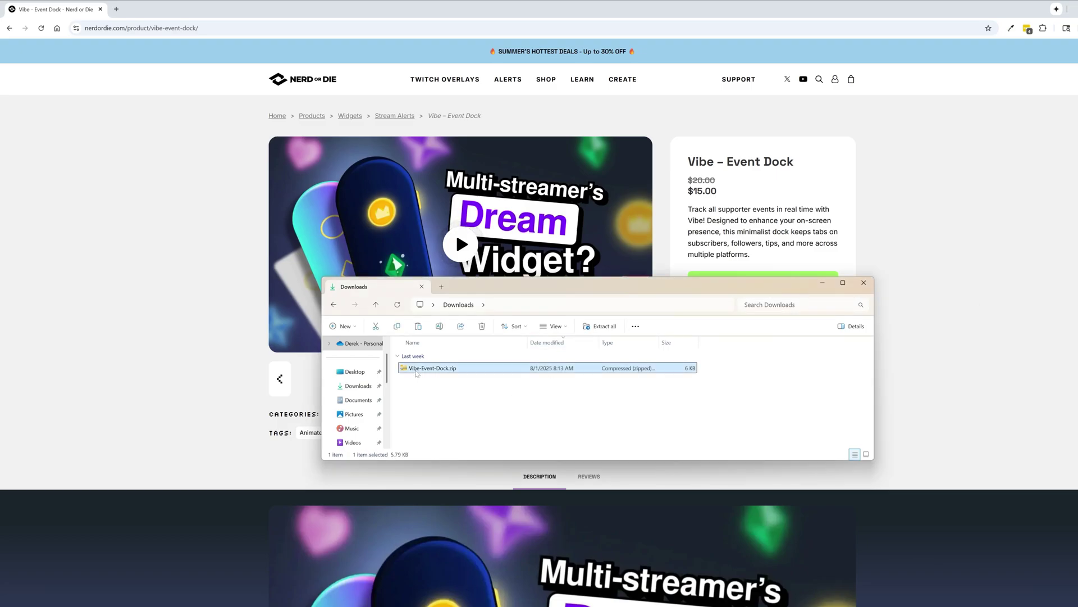
{"action": "right_click", "coordinate": [417, 369]}
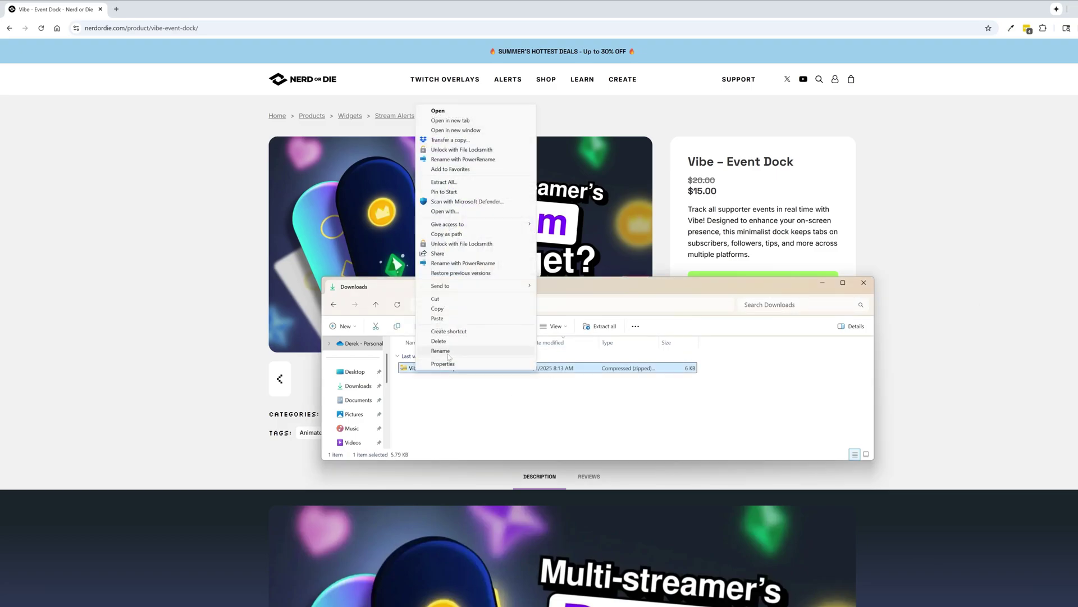
{"action": "left_click", "coordinate": [458, 182]}
{"action": "left_click", "coordinate": [641, 405]}
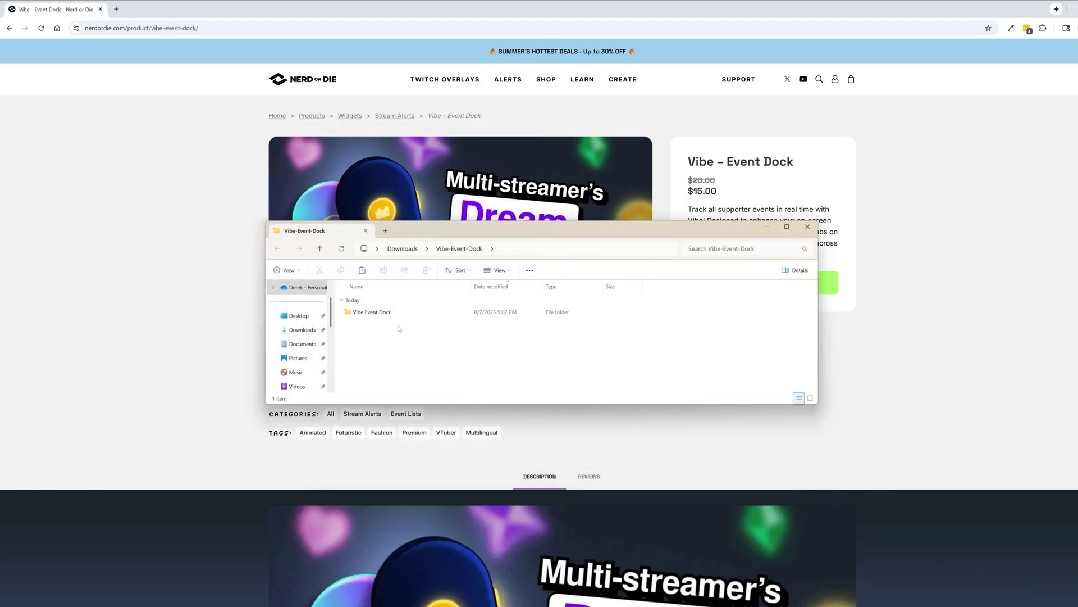
Step: Browse the extracted Vibe Event Dock folder and its ~Get Started Here setup guides, then return
{"action": "double_click", "coordinate": [398, 313]}
{"action": "left_click_drag", "start_coordinate": [392, 374], "coordinate": [370, 296]}
{"action": "left_click", "coordinate": [425, 389]}
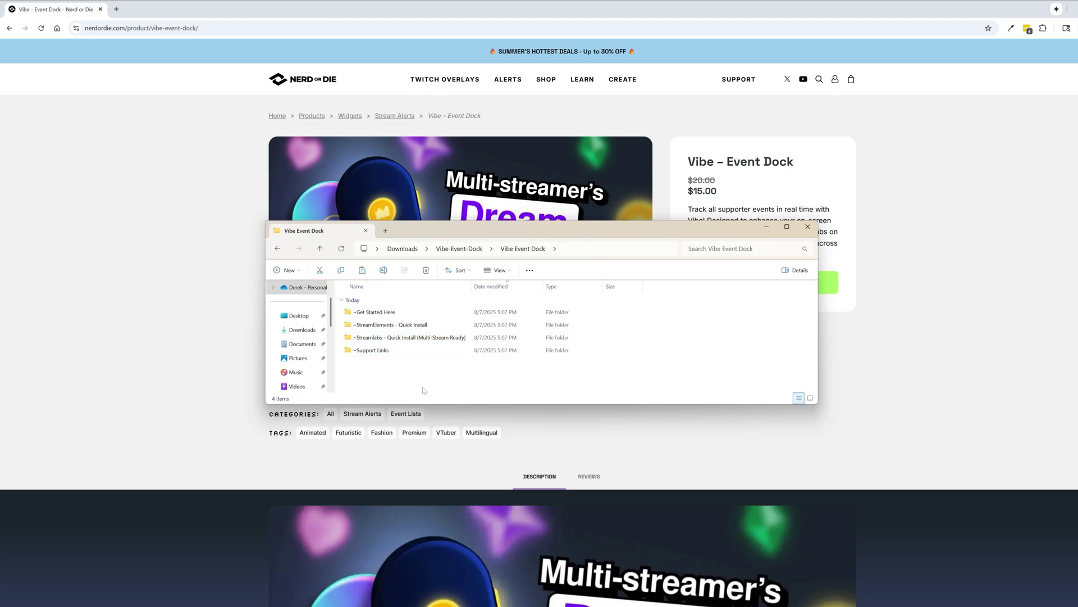
{"action": "left_click", "coordinate": [374, 312]}
{"action": "left_click", "coordinate": [384, 351]}
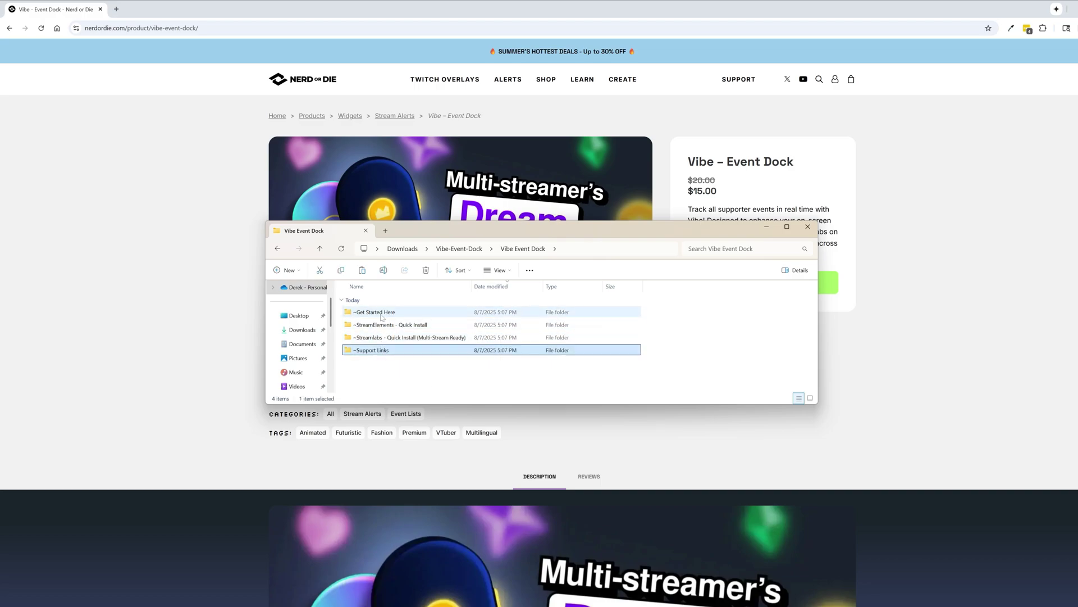
{"action": "double_click", "coordinate": [374, 312]}
{"action": "left_click_drag", "start_coordinate": [414, 344], "coordinate": [396, 319]}
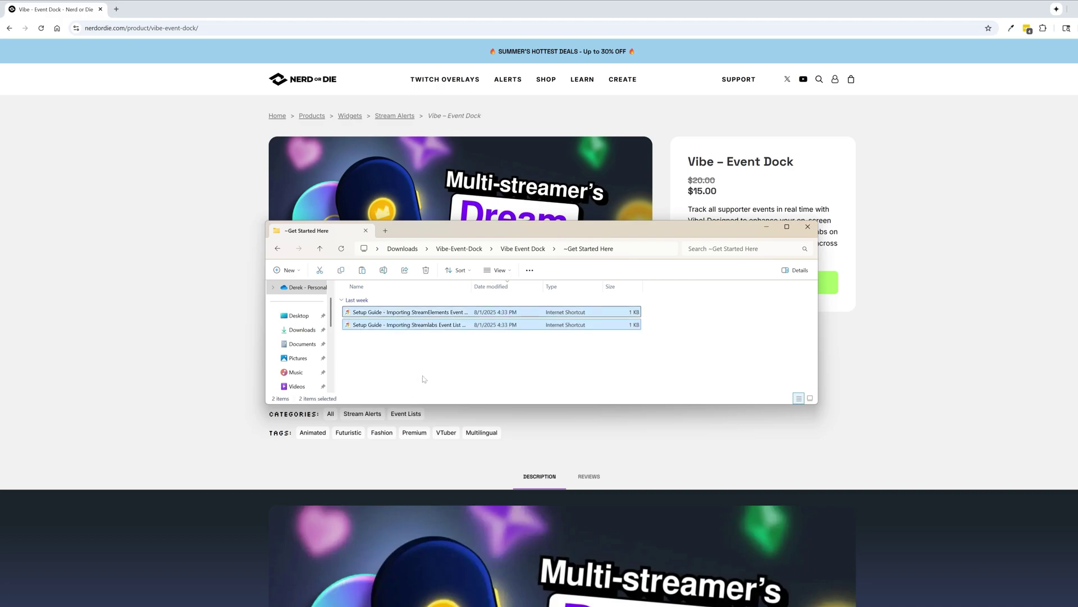
{"action": "left_click", "coordinate": [429, 375]}
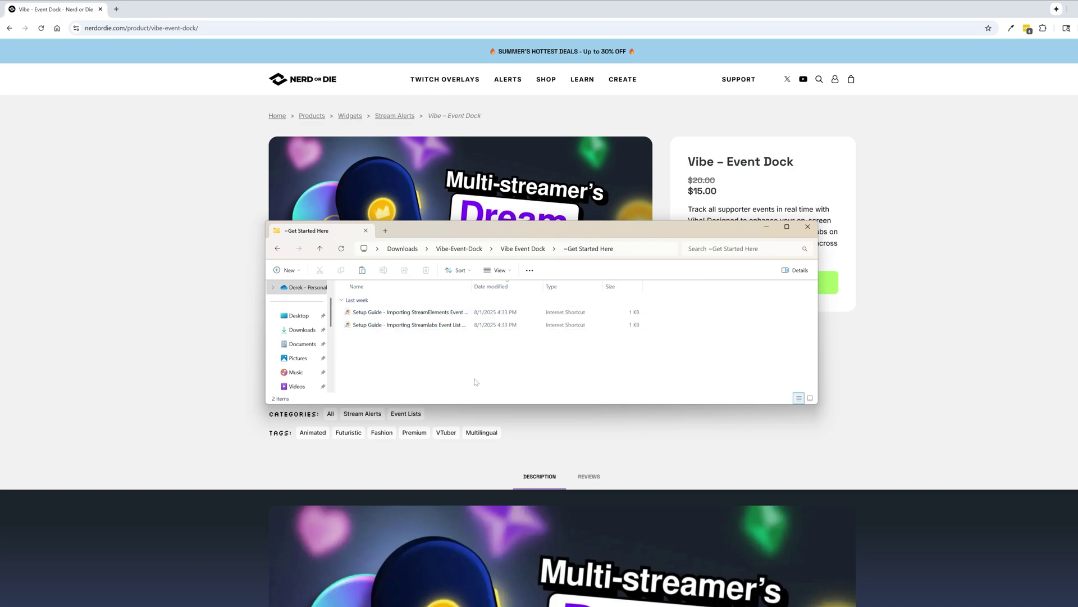
{"action": "left_click", "coordinate": [532, 249]}
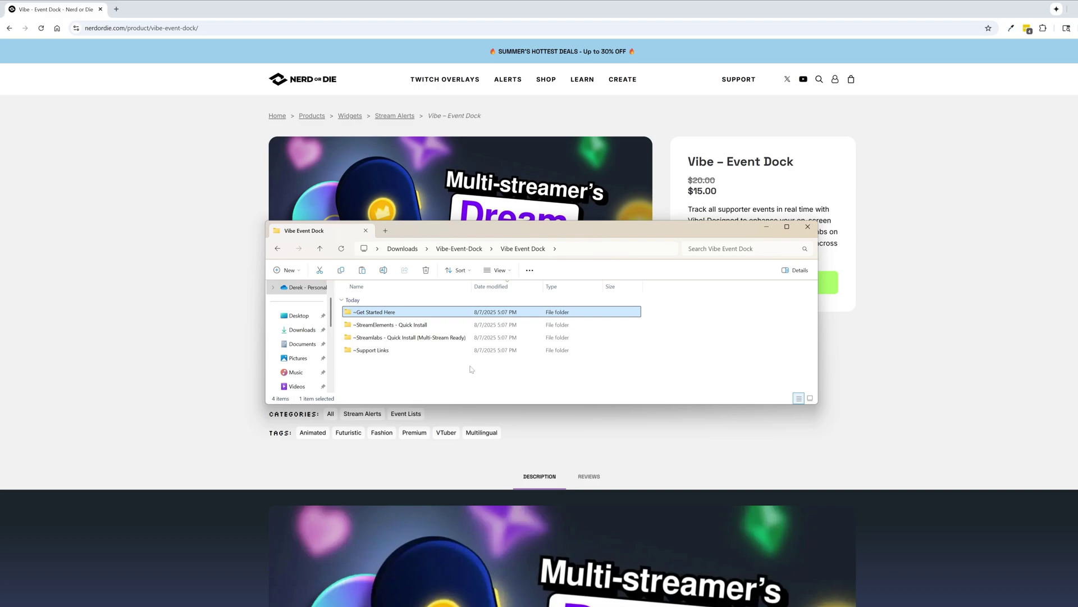
Step: Browse the ~Support Links folder's Contact - Nerd or Die and Discord link files
{"action": "double_click", "coordinate": [397, 353]}
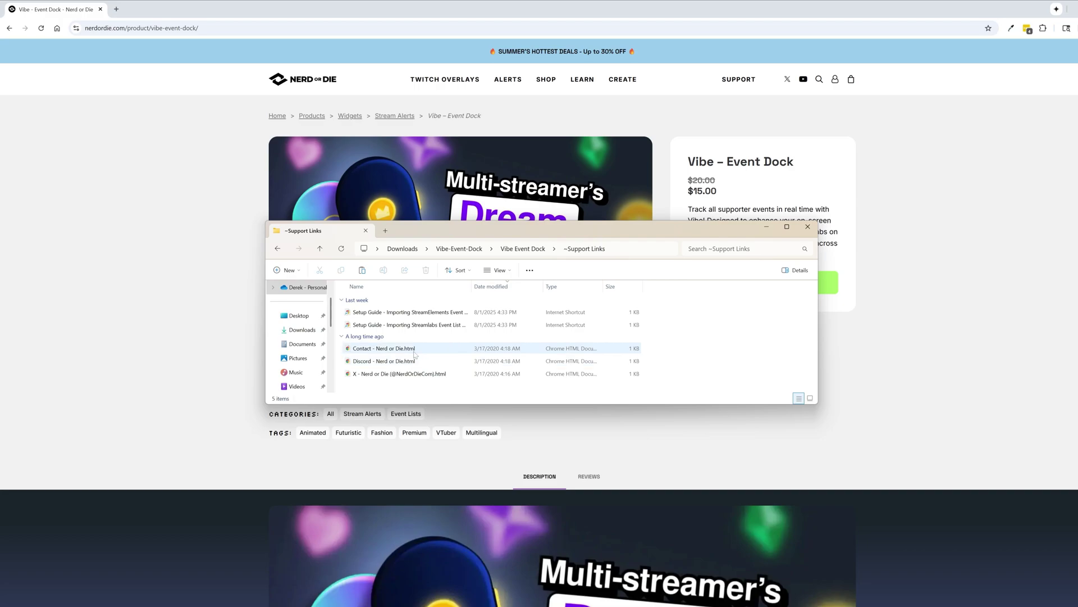
{"action": "key", "text": "c"}
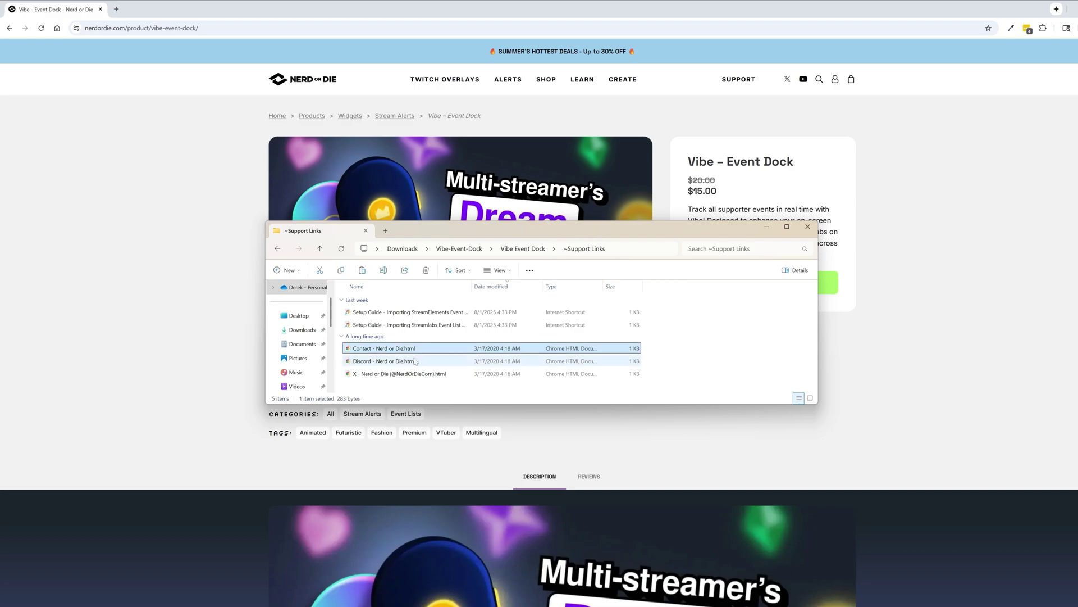
{"action": "key", "text": "Down"}
{"action": "left_click", "coordinate": [697, 378]}
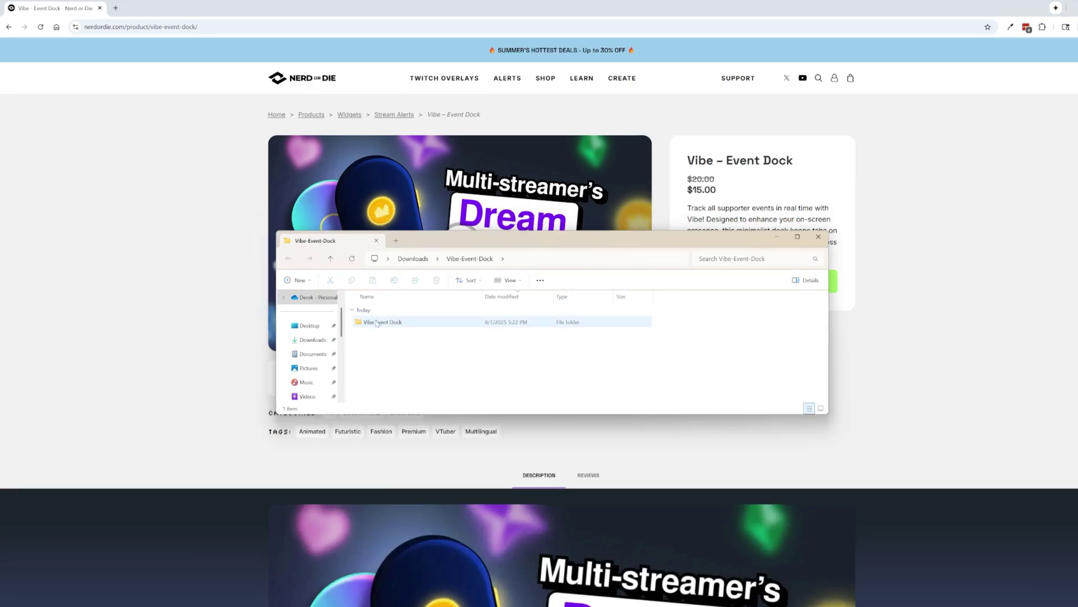
Step: Launch the Vibe Event Widget (Twitch) shortcut from ~StreamElements - Quick Install
{"action": "left_click", "coordinate": [377, 323]}
{"action": "double_click", "coordinate": [376, 322]}
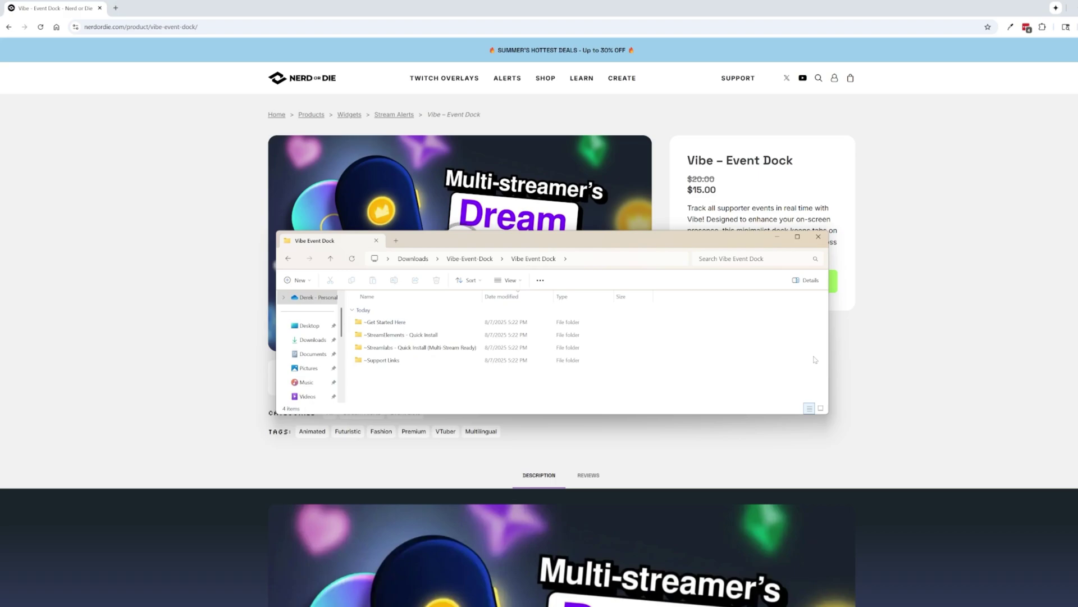
{"action": "double_click", "coordinate": [395, 335]}
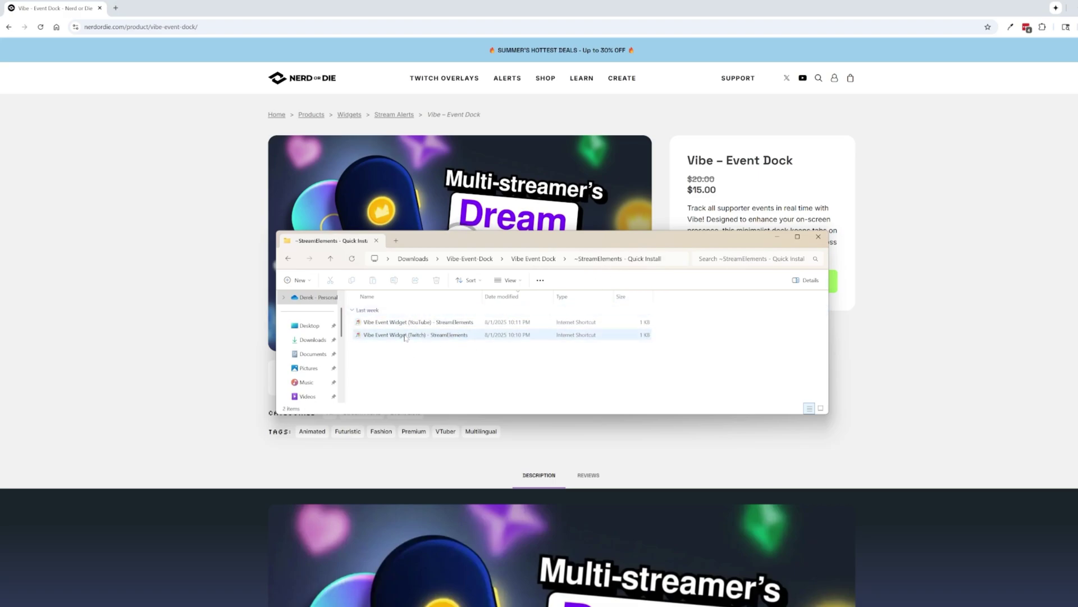
{"action": "key", "text": "Down"}
{"action": "double_click", "coordinate": [420, 335]}
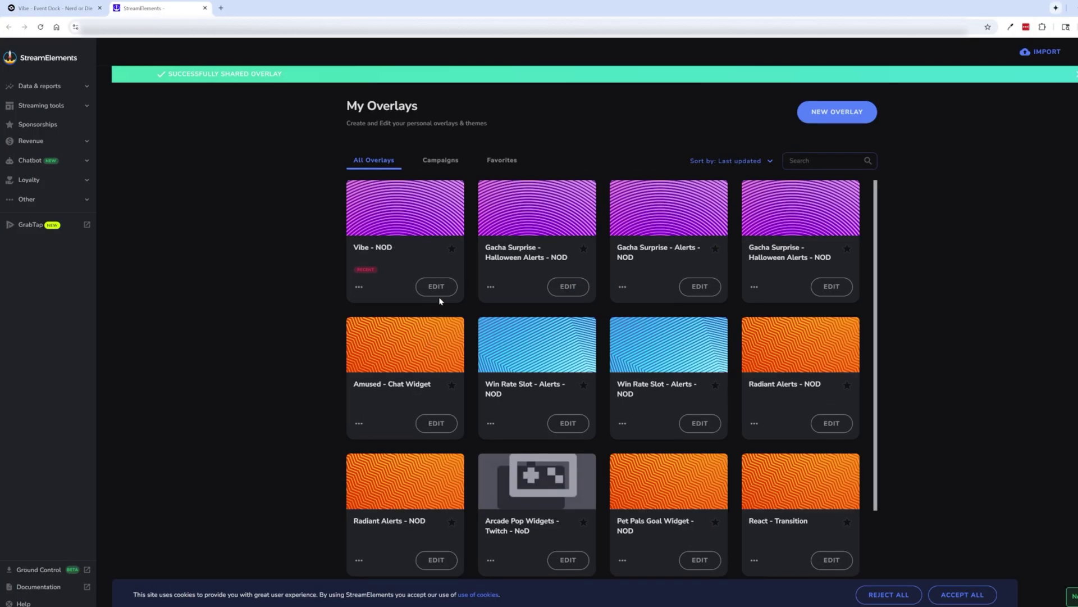
Step: Open the Vibe - NOD overlay in the editor and show Custom widget 1's settings
{"action": "left_click", "coordinate": [441, 289]}
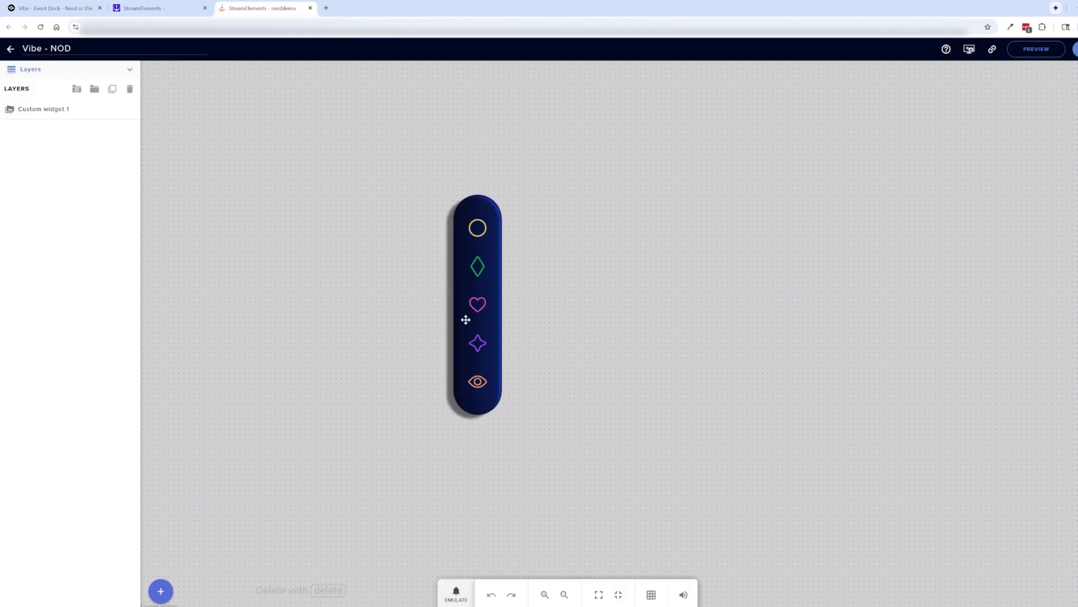
{"action": "left_click", "coordinate": [466, 320]}
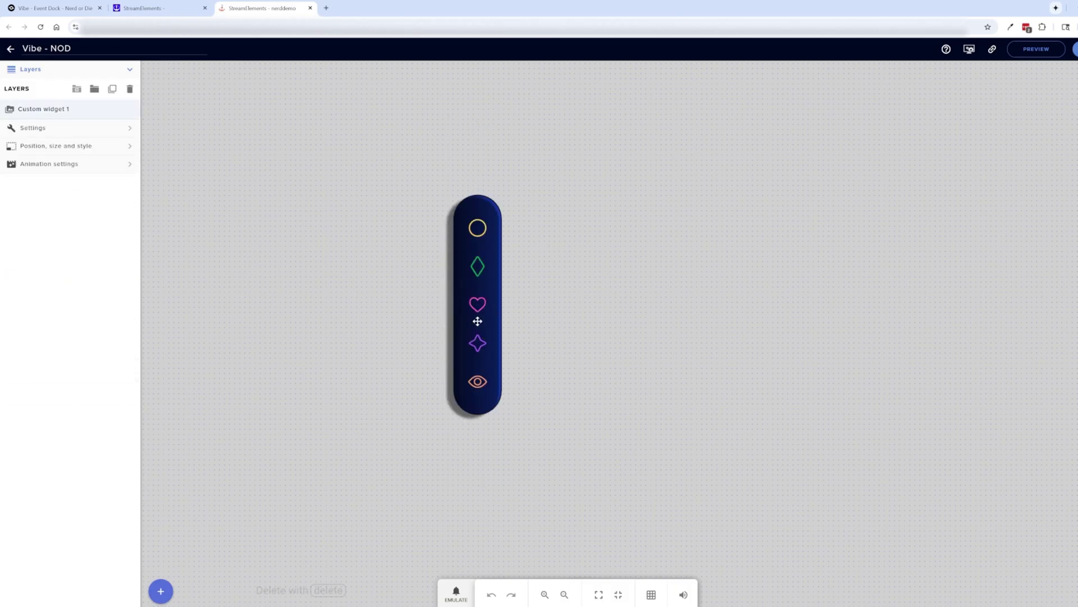
{"action": "left_click", "coordinate": [32, 127]}
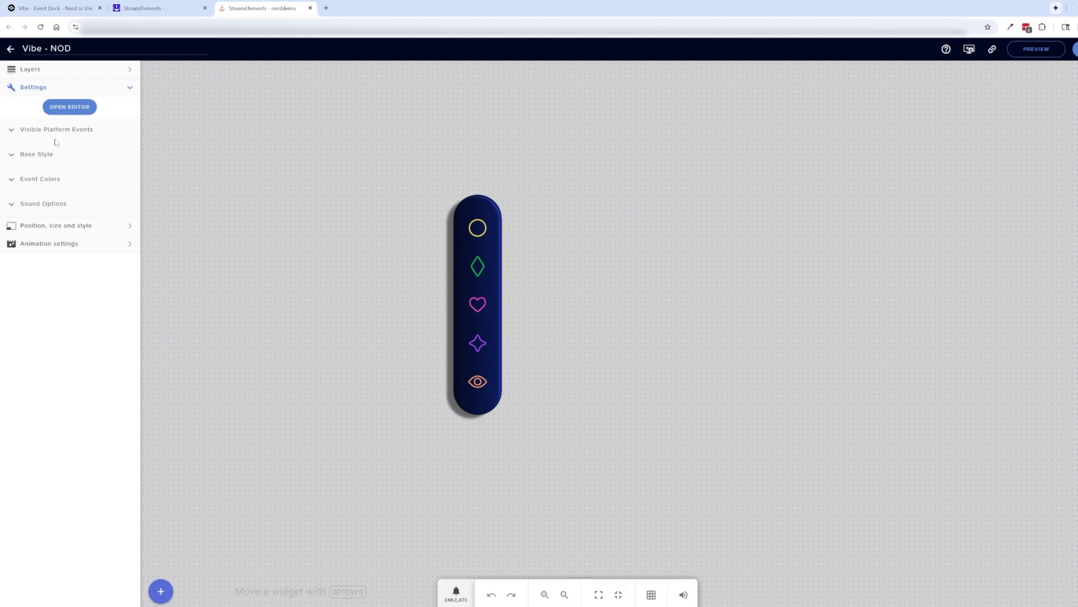
Step: Expand and collapse Visible Platform Events, Base Style, Event Colors and Sound Options in turn
{"action": "left_click", "coordinate": [11, 130]}
{"action": "left_click", "coordinate": [10, 130]}
{"action": "left_click", "coordinate": [11, 155]}
{"action": "left_click", "coordinate": [11, 155]}
{"action": "left_click", "coordinate": [11, 180]}
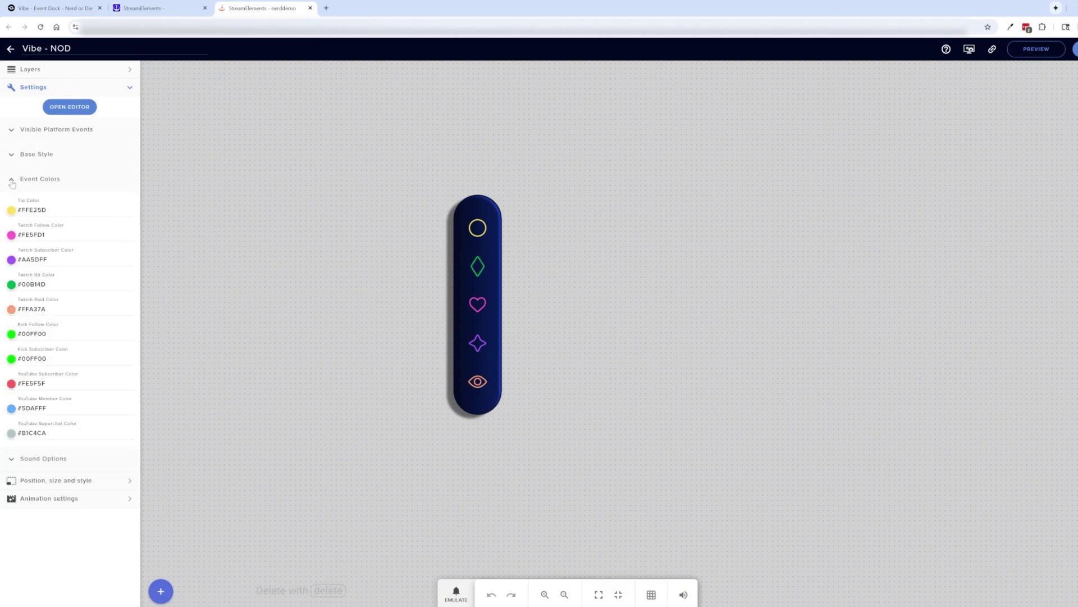
{"action": "left_click", "coordinate": [11, 180]}
{"action": "left_click", "coordinate": [11, 205]}
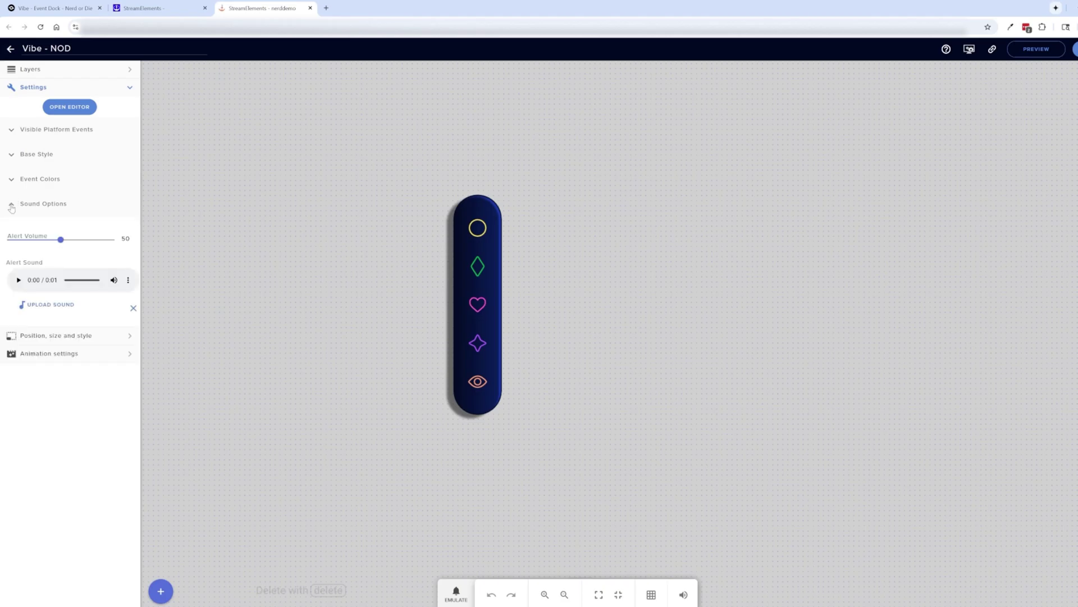
{"action": "left_click", "coordinate": [12, 206]}
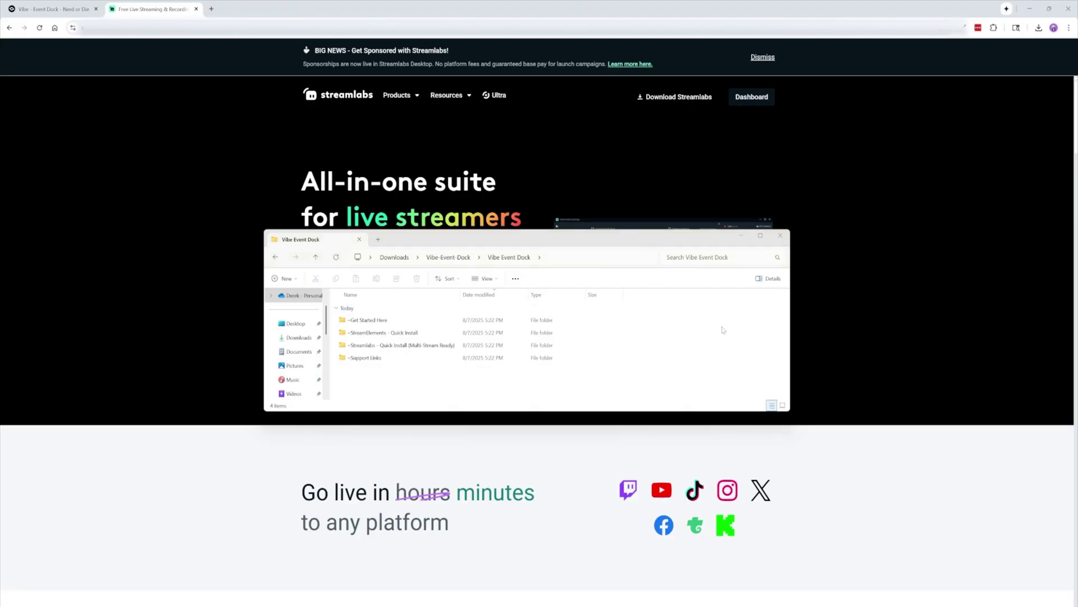
Step: Open ~Streamlabs - Quick Install (Multi-Stream Ready) and scroll the Widget Theme list to Vibe
{"action": "double_click", "coordinate": [364, 346]}
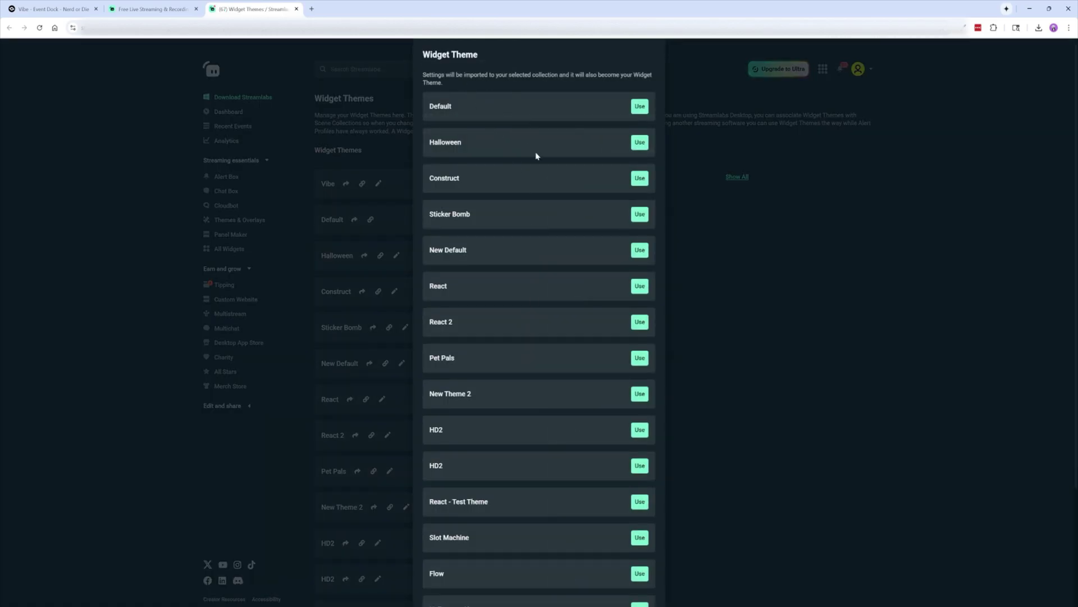
{"action": "scroll", "coordinate": [521, 260], "scroll_direction": "down", "scroll_amount": 3}
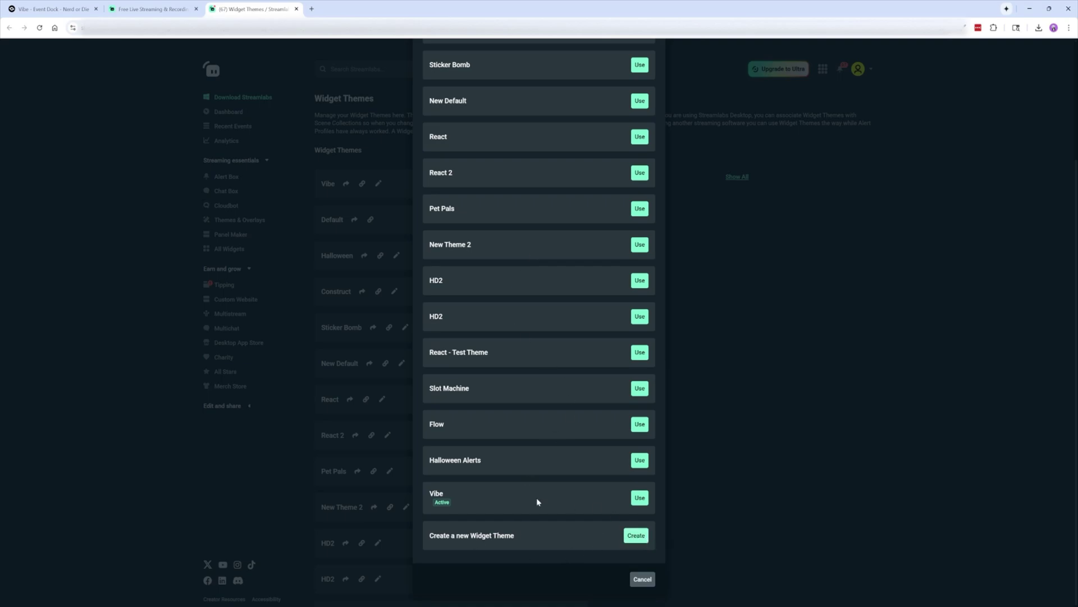
Step: Apply the Vibe theme to the Event List widget and copy its widget URL
{"action": "left_click", "coordinate": [641, 498]}
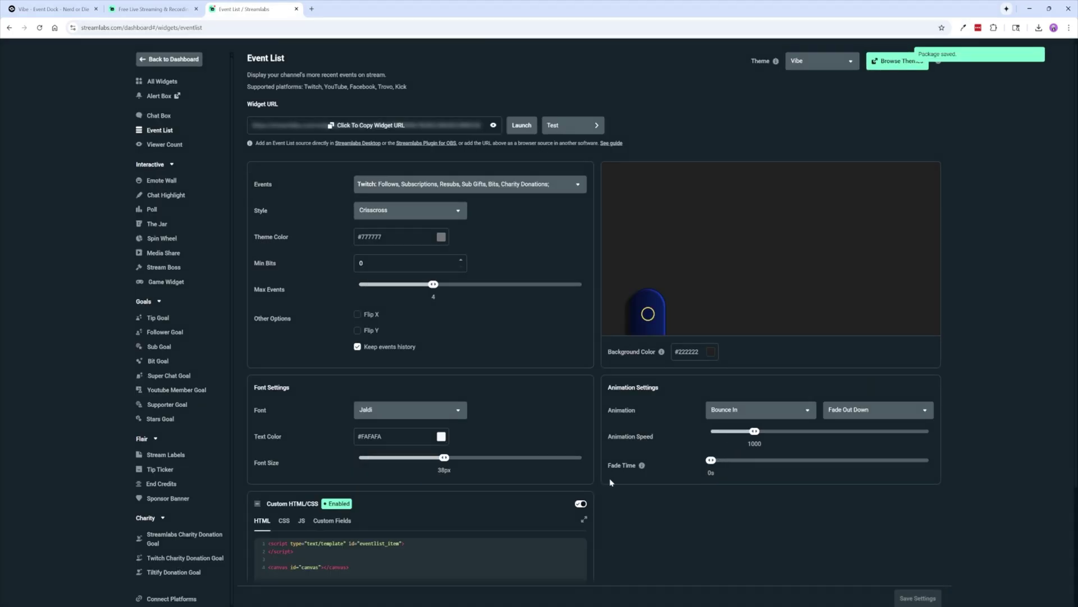
{"action": "left_click", "coordinate": [373, 129]}
{"action": "left_click", "coordinate": [565, 348]}
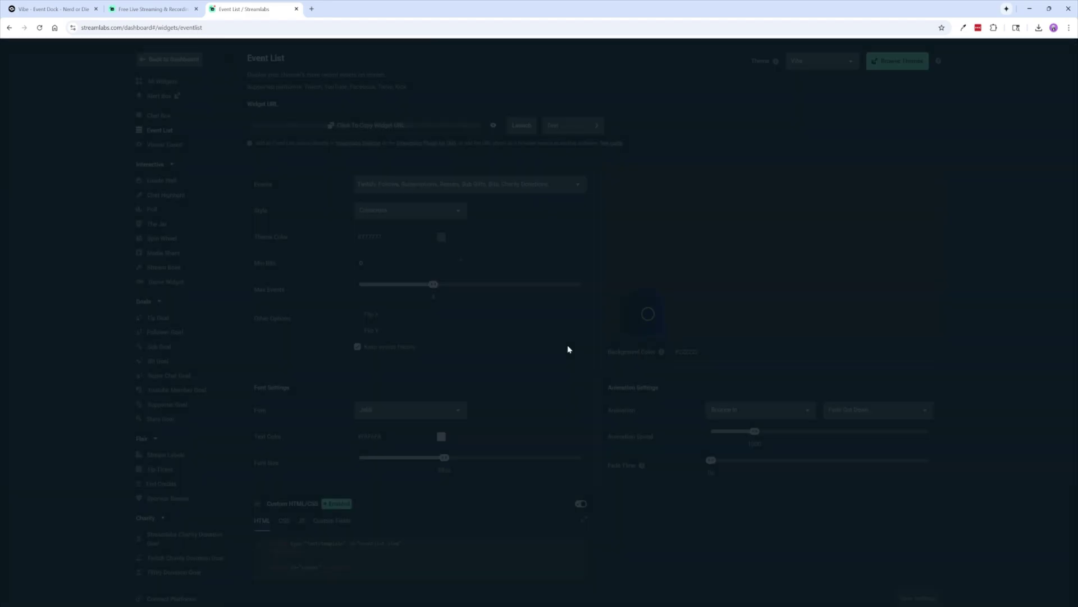
Step: In OBS Studio, add a browser source named Vibe using the Streamlabs widget URL
{"action": "mouse_move", "coordinate": [298, 579]}
{"action": "left_click", "coordinate": [333, 594]}
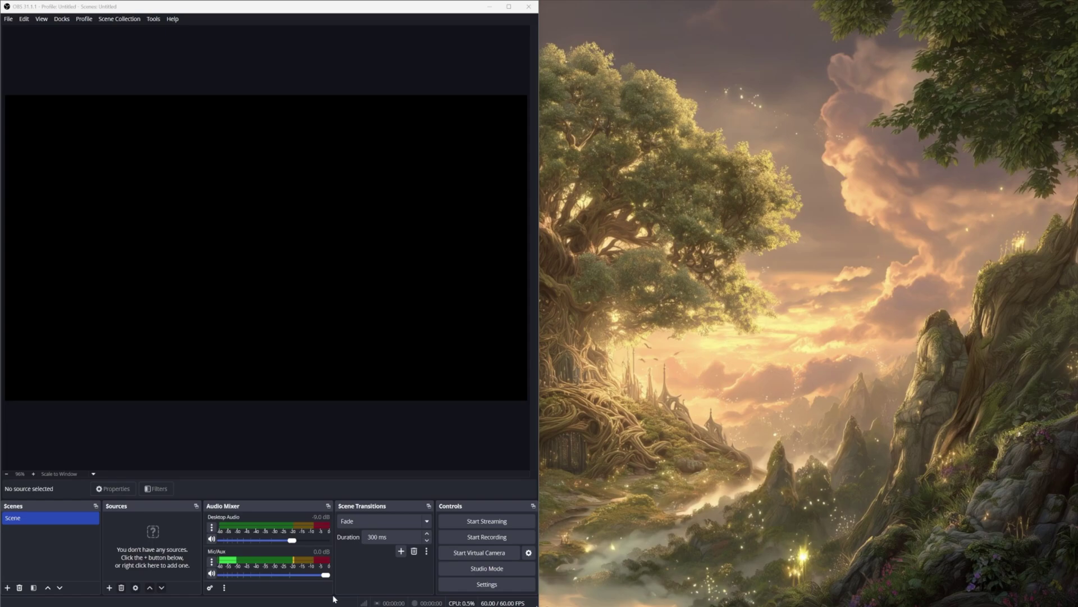
{"action": "right_click", "coordinate": [133, 523]}
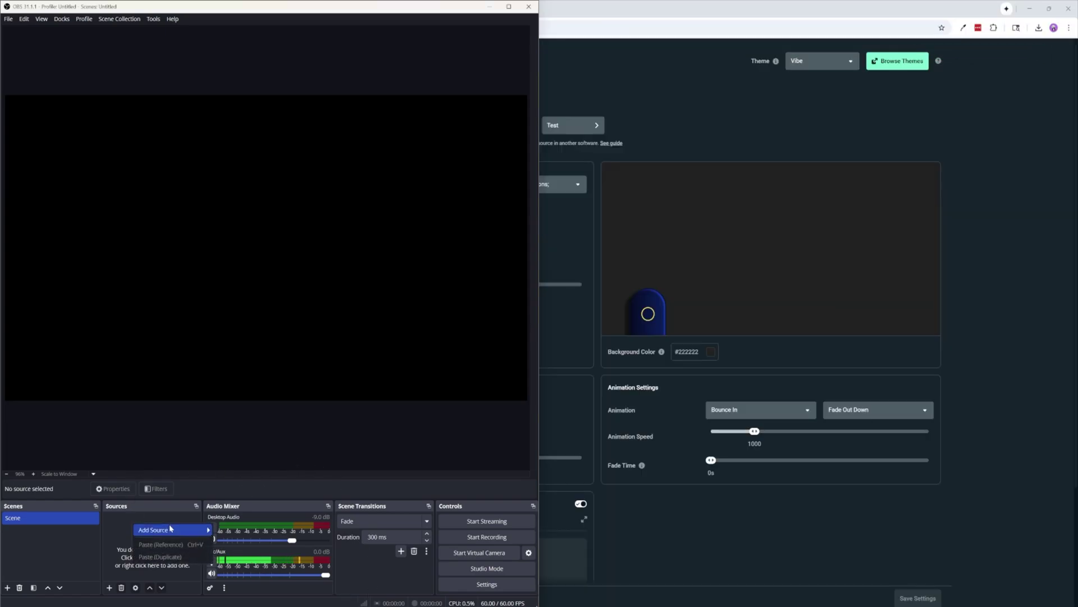
{"action": "mouse_move", "coordinate": [170, 528]}
{"action": "left_click", "coordinate": [267, 473]}
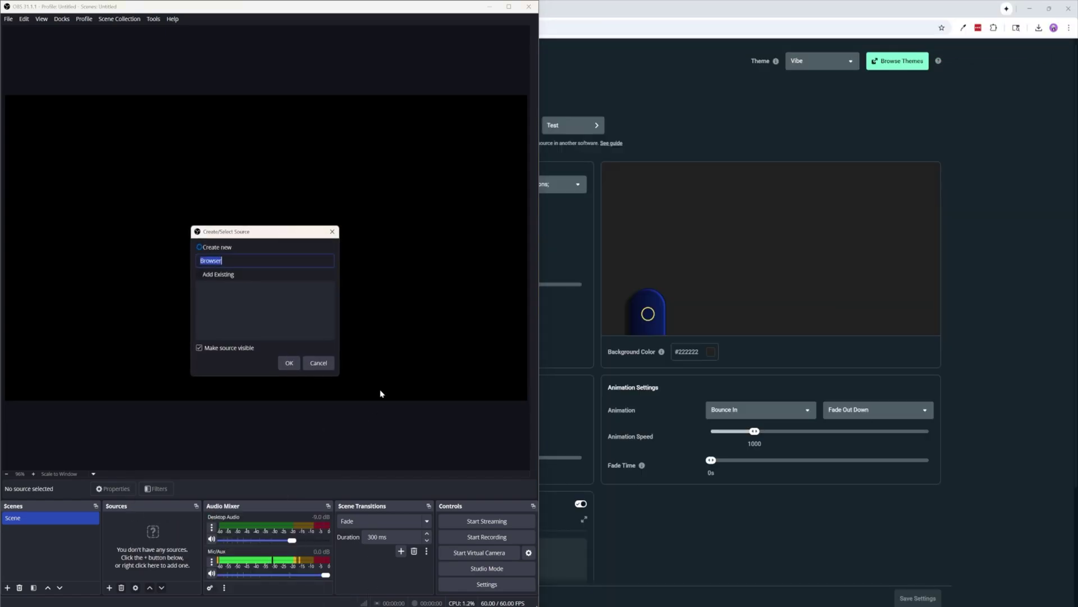
{"action": "type", "text": "Vibe"}
{"action": "key", "text": "Return"}
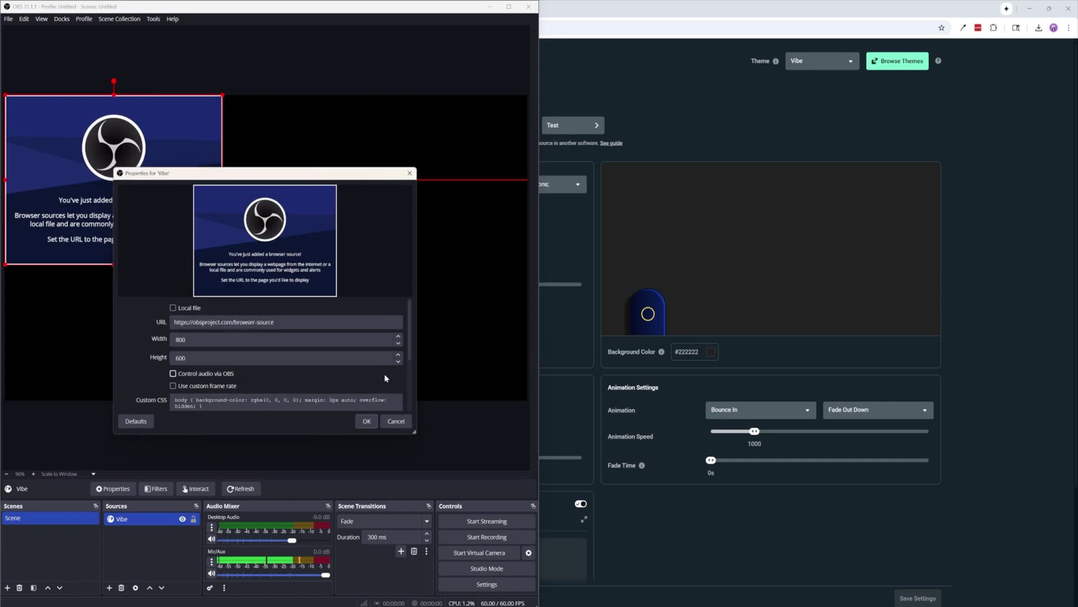
{"action": "left_click", "coordinate": [366, 421]}
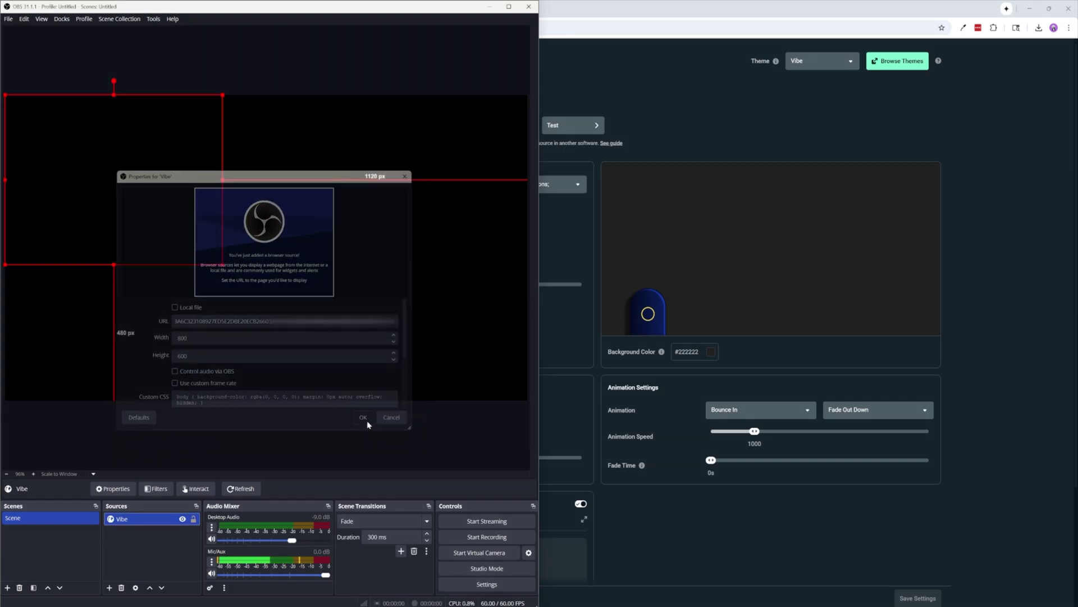
{"action": "left_click", "coordinate": [169, 543]}
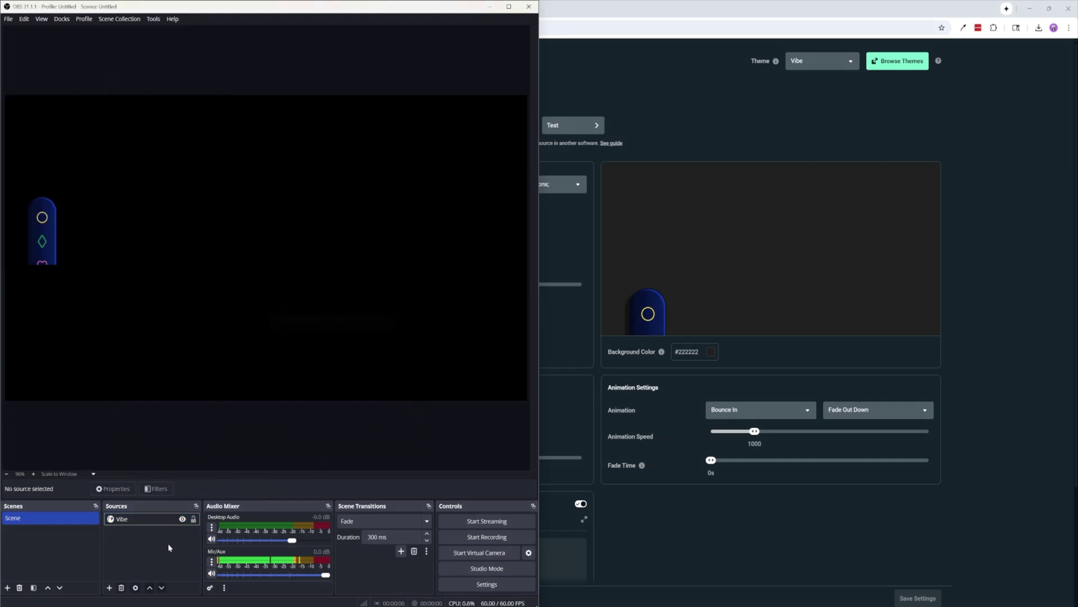
Step: Resize the Vibe browser source to width 1920 and height 1080
{"action": "double_click", "coordinate": [136, 519]}
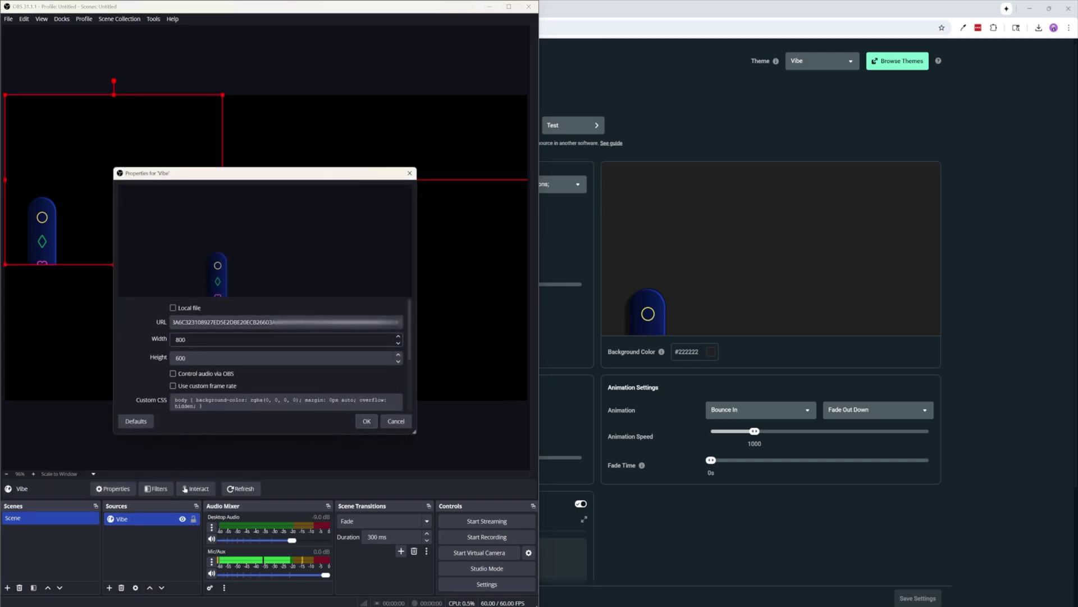
{"action": "left_click_drag", "start_coordinate": [188, 339], "coordinate": [142, 338]}
{"action": "type", "text": "1920"}
{"action": "key", "text": "Tab"}
{"action": "type", "text": "1080"}
{"action": "key", "text": "Return"}
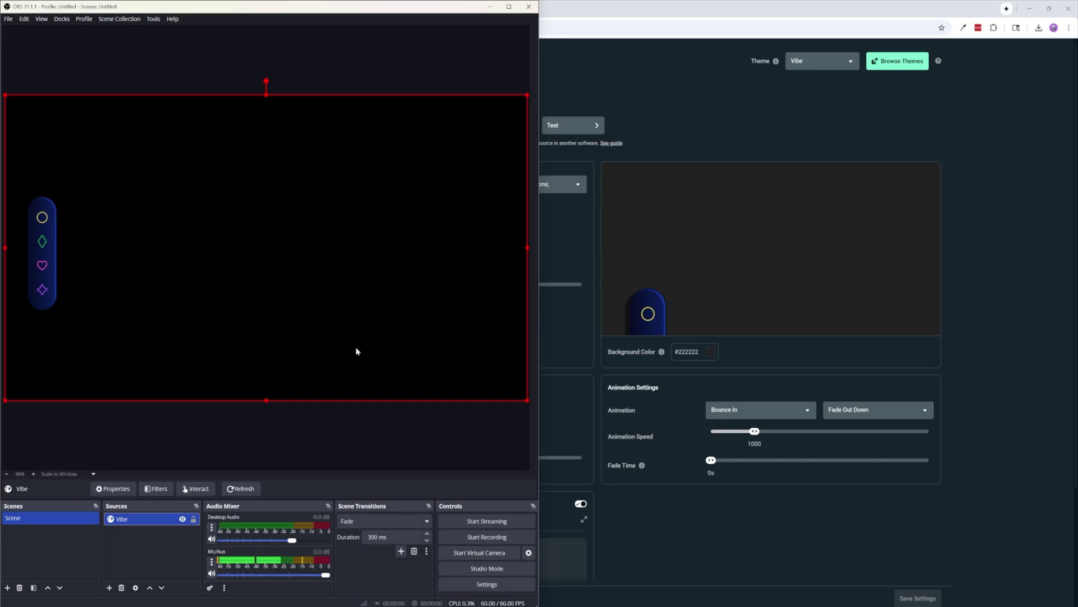
Step: Send a Twitch test alert from Streamlabs and bring OBS forward to watch it
{"action": "left_click", "coordinate": [590, 125]}
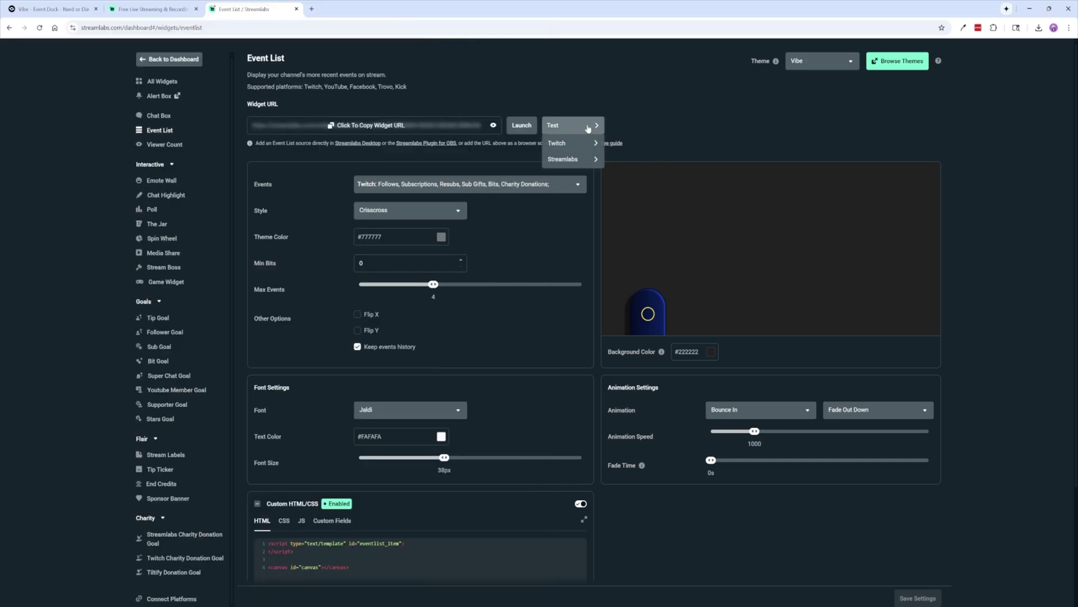
{"action": "mouse_move", "coordinate": [580, 146]}
{"action": "left_click", "coordinate": [623, 144]}
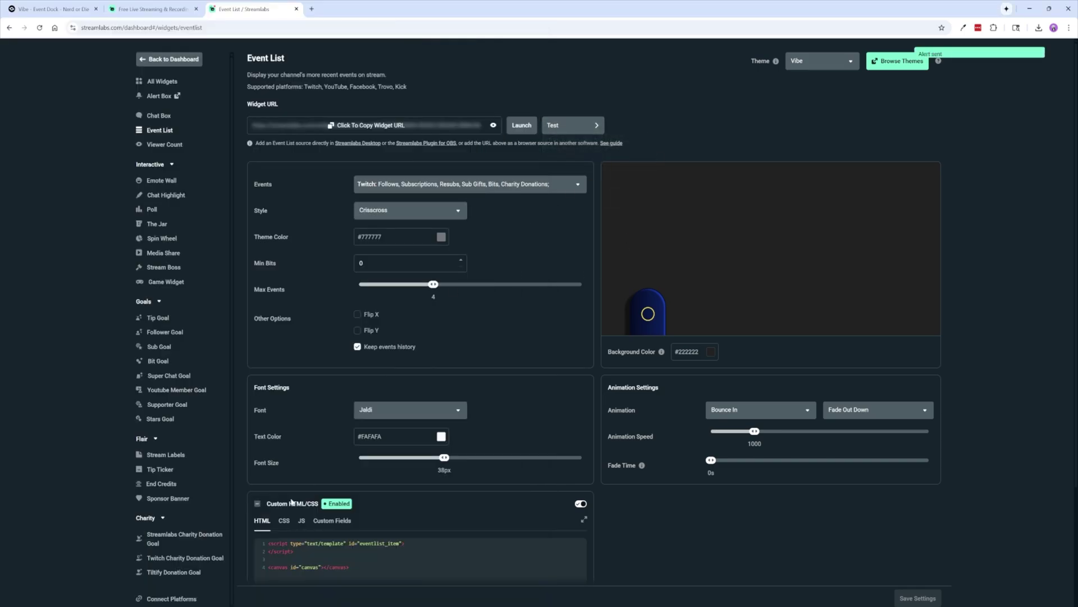
{"action": "key", "text": "alt+Tab"}
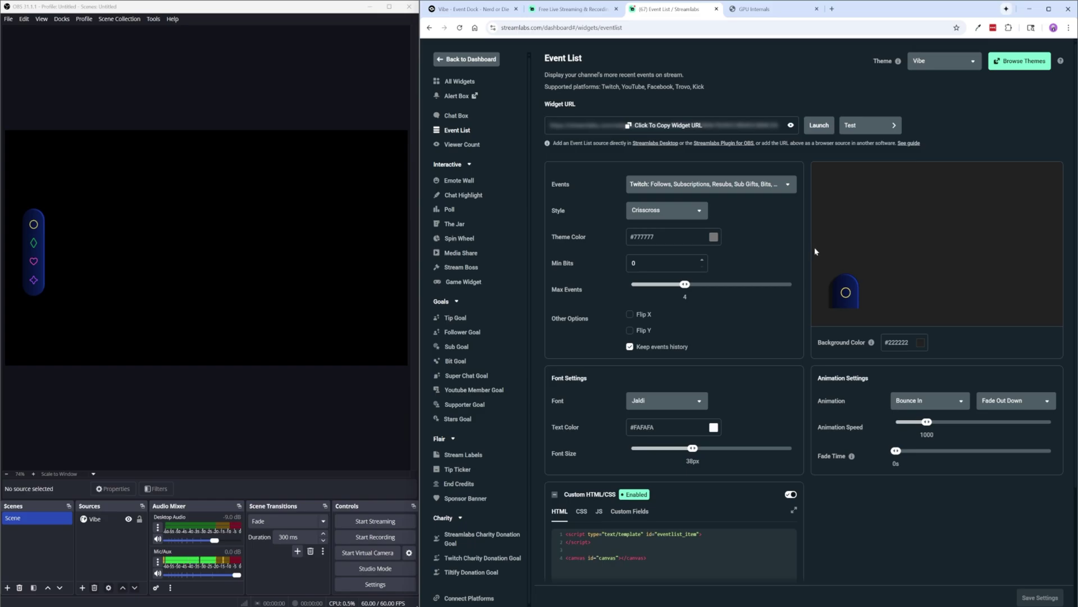
Step: Look through the OBS Advanced settings, then close Settings to view the Vibe preview
{"action": "left_click", "coordinate": [374, 584]}
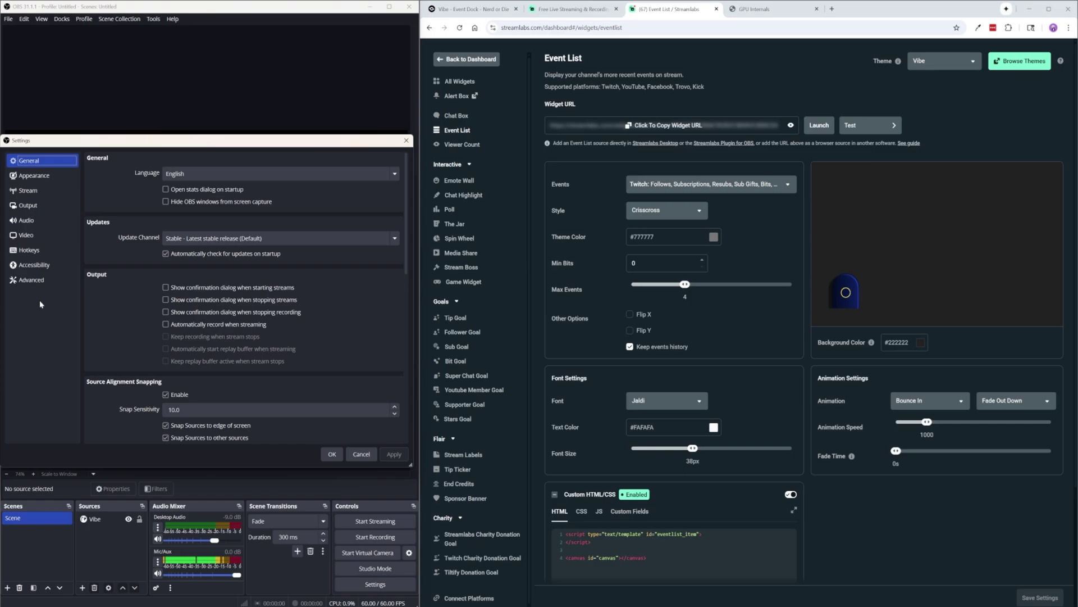
{"action": "left_click", "coordinate": [63, 283]}
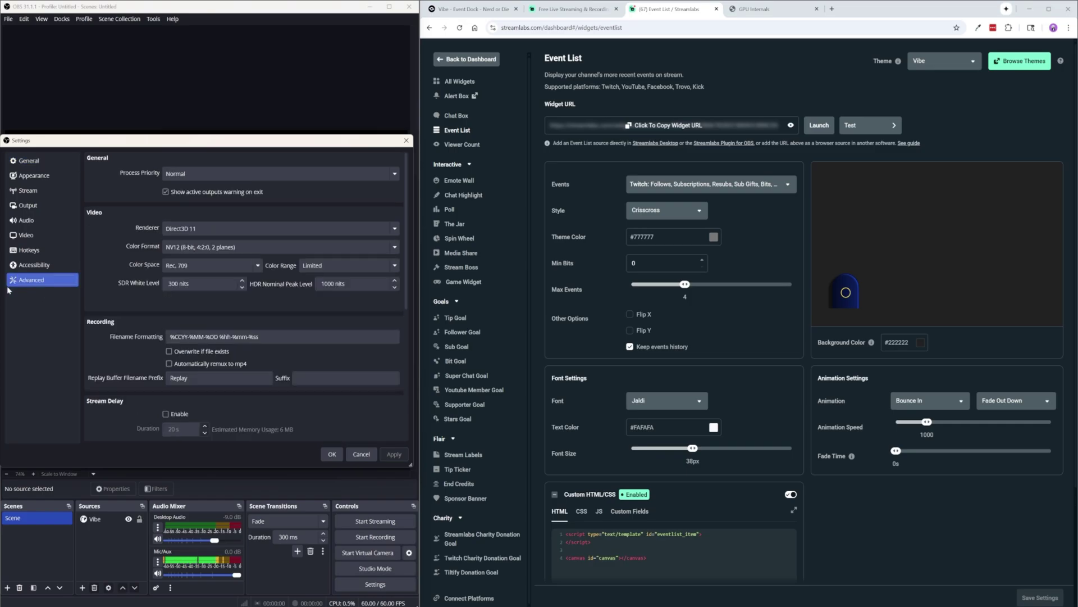
{"action": "scroll", "coordinate": [106, 370], "scroll_direction": "down", "scroll_amount": 5}
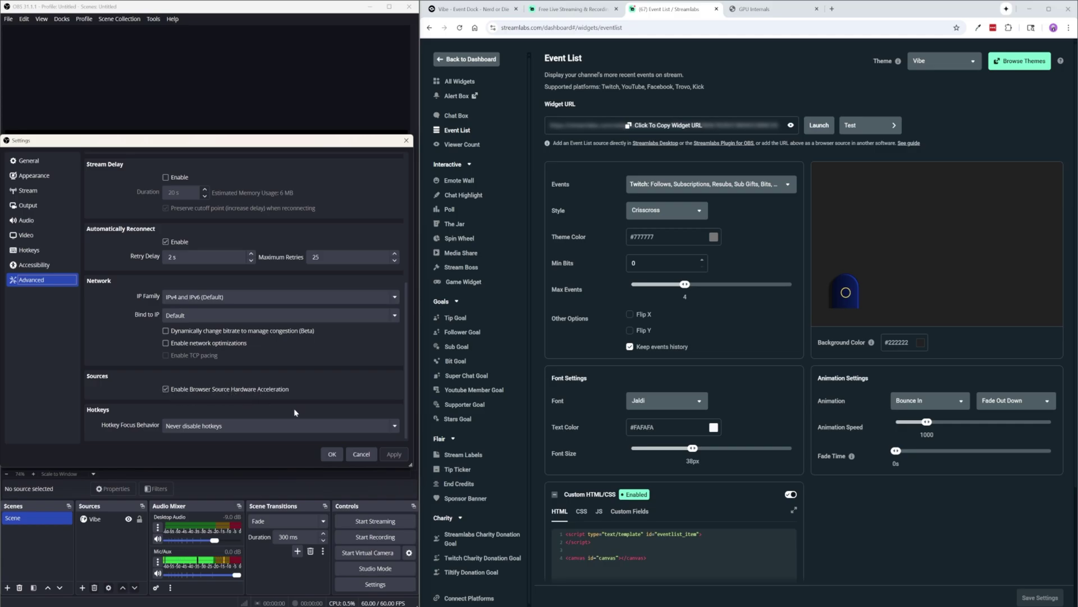
{"action": "left_click", "coordinate": [332, 454]}
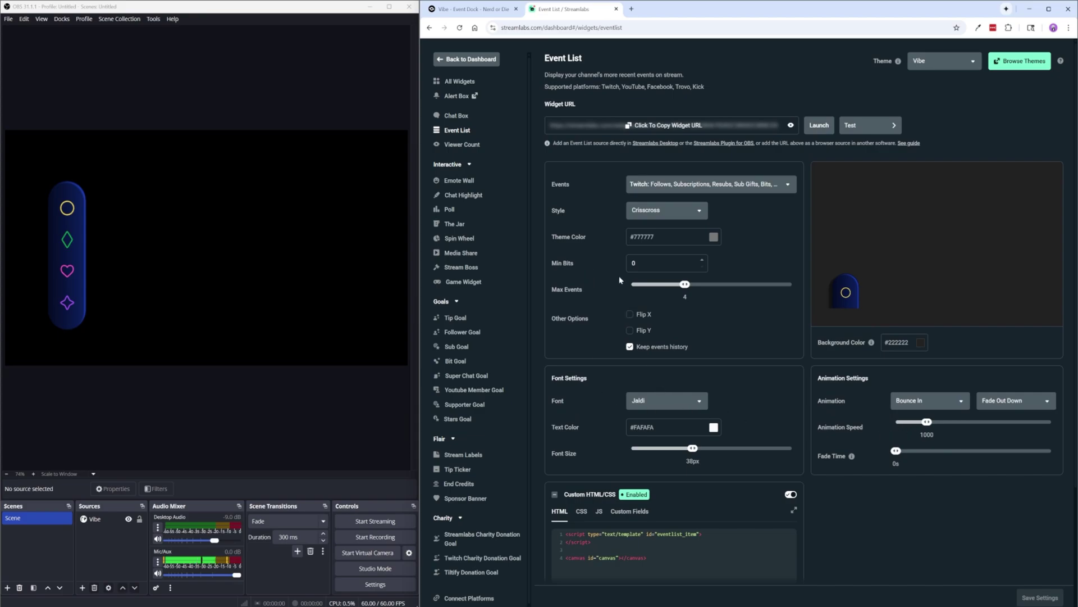
Step: Scroll to the Event List Custom Fields and highlight the YouTube Superchat and Kick Sub alert options
{"action": "scroll", "coordinate": [625, 271], "scroll_direction": "down", "scroll_amount": 2}
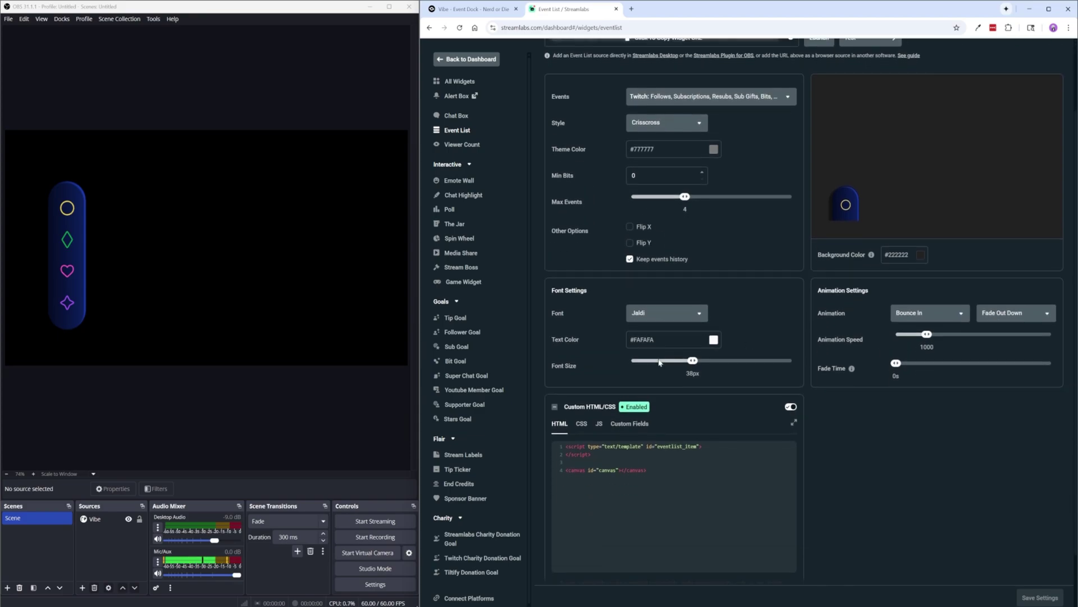
{"action": "left_click", "coordinate": [624, 424]}
{"action": "scroll", "coordinate": [626, 427], "scroll_direction": "down", "scroll_amount": 2}
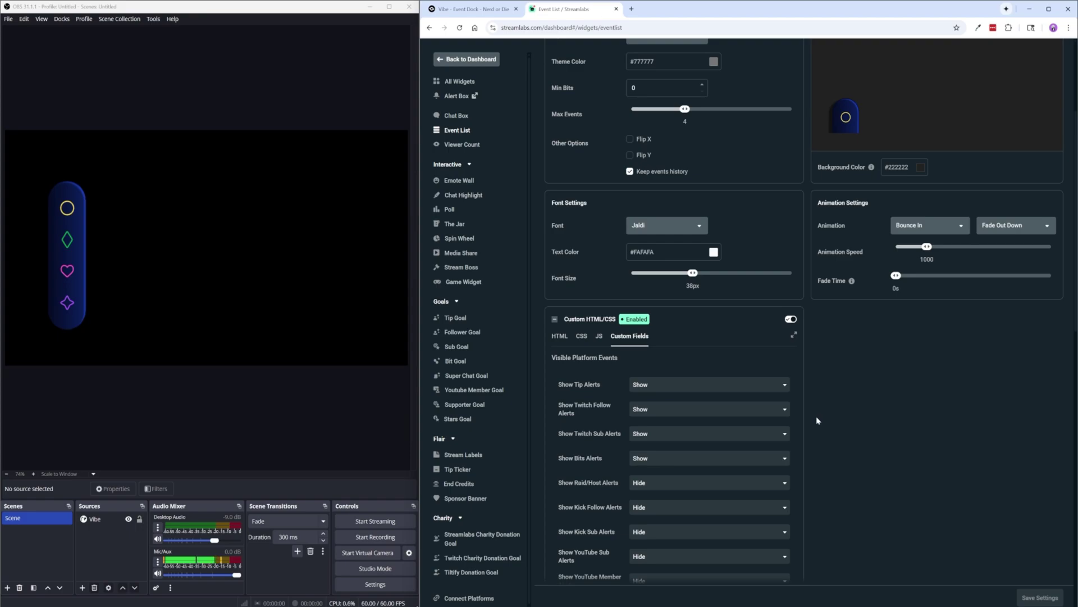
{"action": "scroll", "coordinate": [822, 436], "scroll_direction": "down", "scroll_amount": 3}
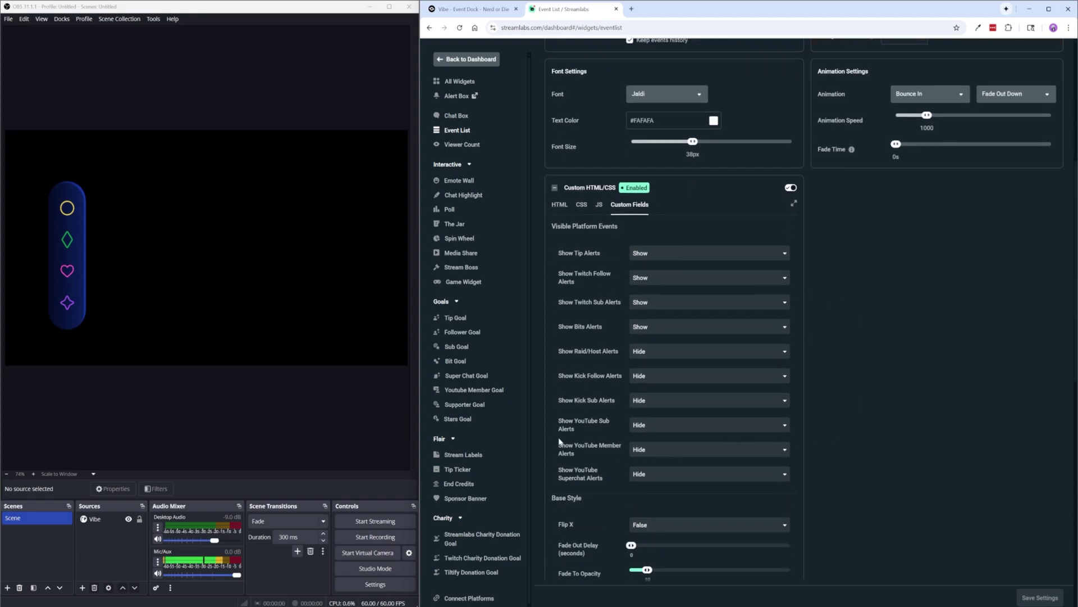
{"action": "double_click", "coordinate": [586, 469]}
{"action": "double_click", "coordinate": [592, 400]}
Step: Review the Visible Platform Events and Sound Options sections of the Custom Fields
{"action": "left_click", "coordinate": [825, 432]}
{"action": "triple_click", "coordinate": [584, 226]}
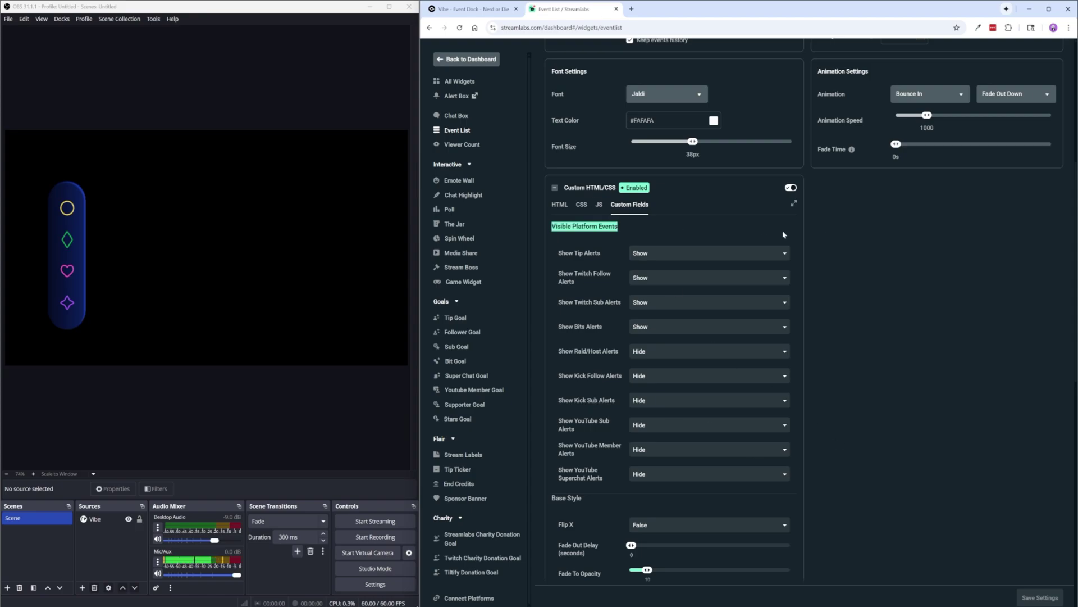
{"action": "scroll", "coordinate": [597, 328], "scroll_direction": "down", "scroll_amount": 7}
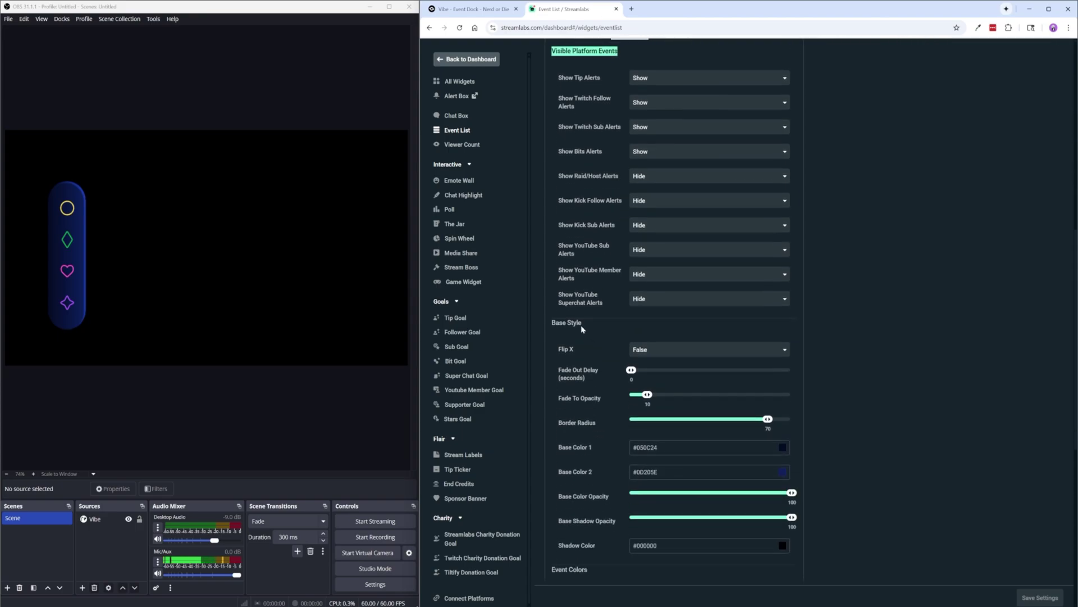
{"action": "scroll", "coordinate": [575, 348], "scroll_direction": "down", "scroll_amount": 3}
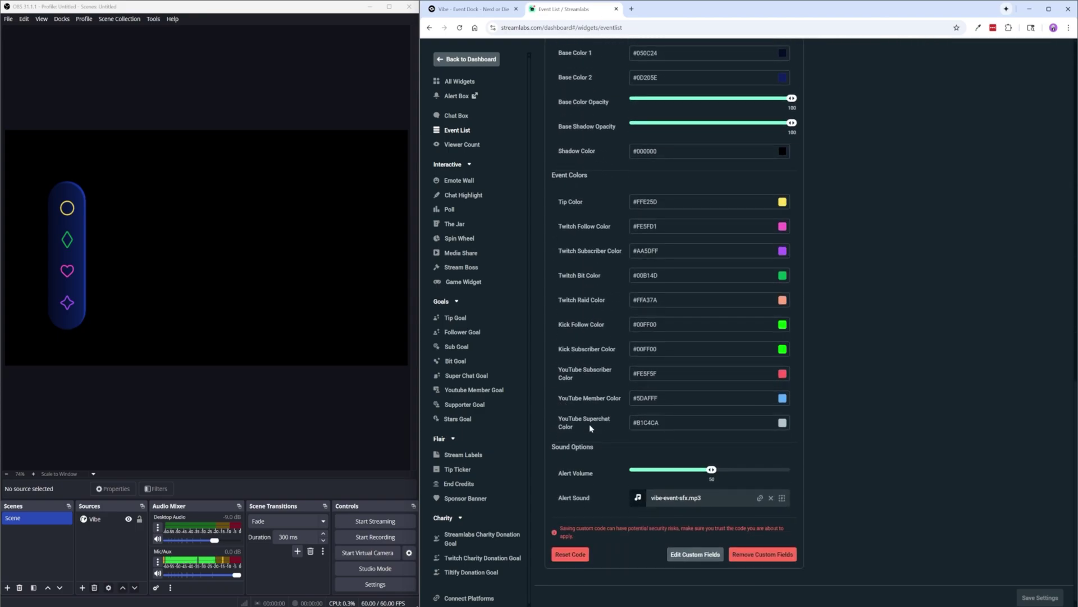
{"action": "double_click", "coordinate": [583, 447]}
{"action": "left_click", "coordinate": [583, 446]}
{"action": "left_click", "coordinate": [808, 450]}
{"action": "scroll", "coordinate": [820, 513], "scroll_direction": "up", "scroll_amount": 8}
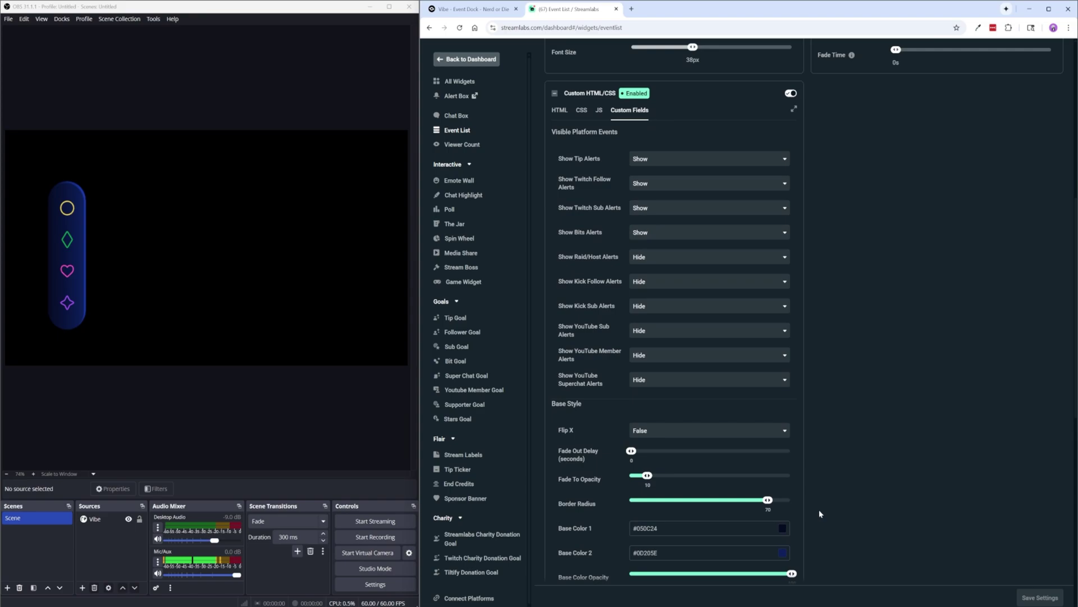
{"action": "scroll", "coordinate": [819, 513], "scroll_direction": "down", "scroll_amount": 1}
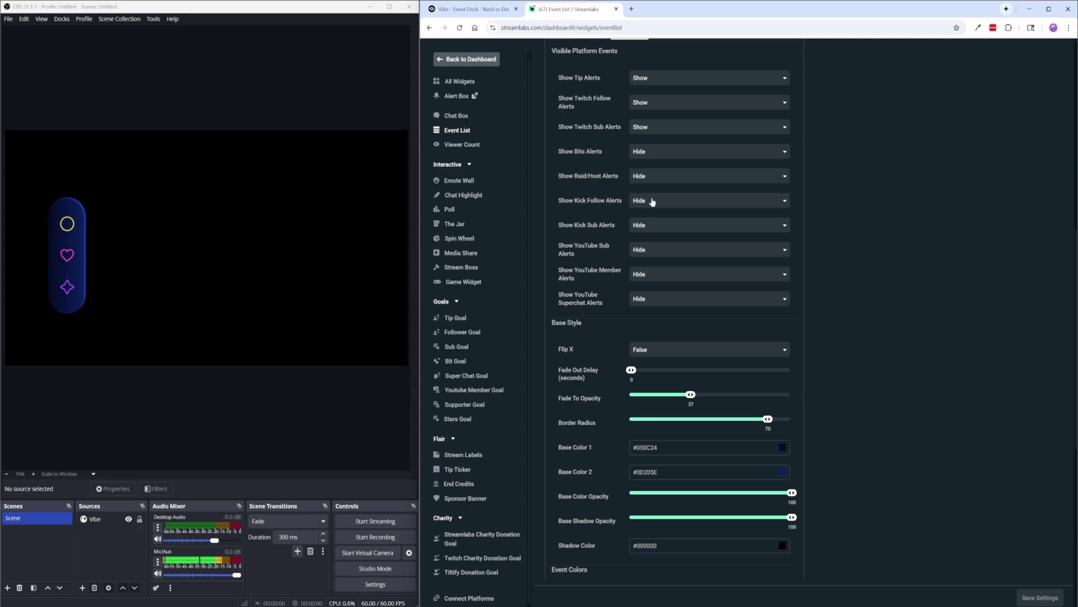
Step: Switch Bits, Kick Sub and YouTube Member alerts to Show and save the settings
{"action": "left_click", "coordinate": [641, 152]}
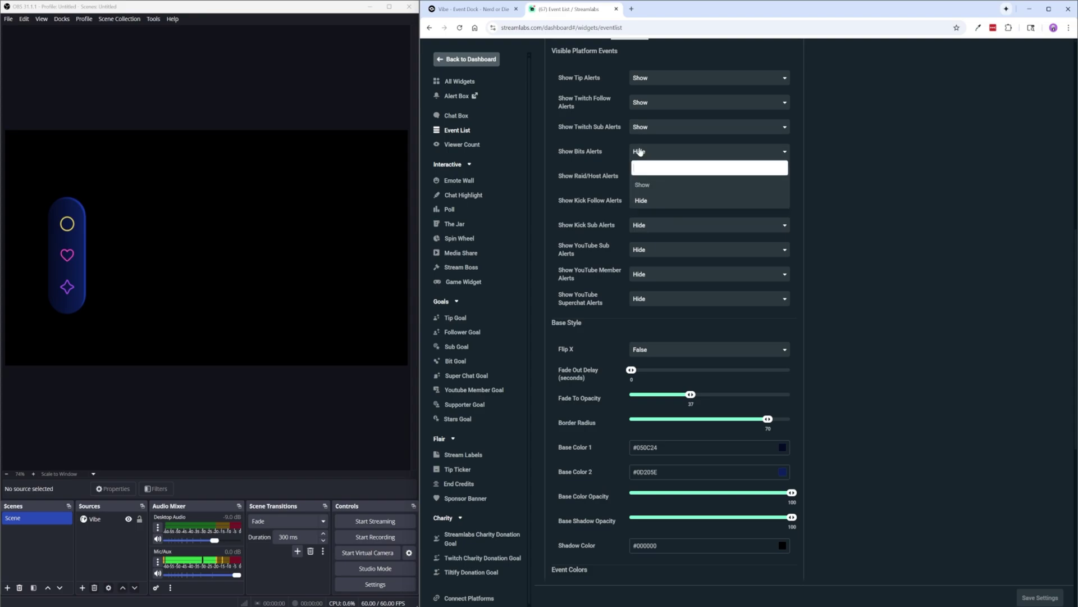
{"action": "left_click", "coordinate": [719, 202]}
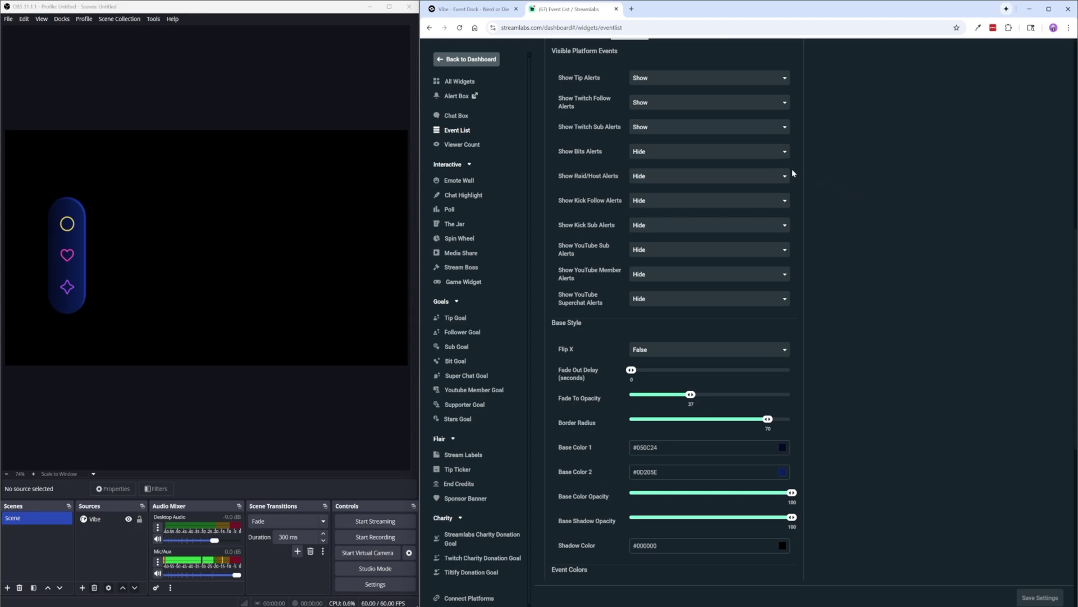
{"action": "left_click", "coordinate": [647, 152]}
{"action": "left_click", "coordinate": [639, 183]}
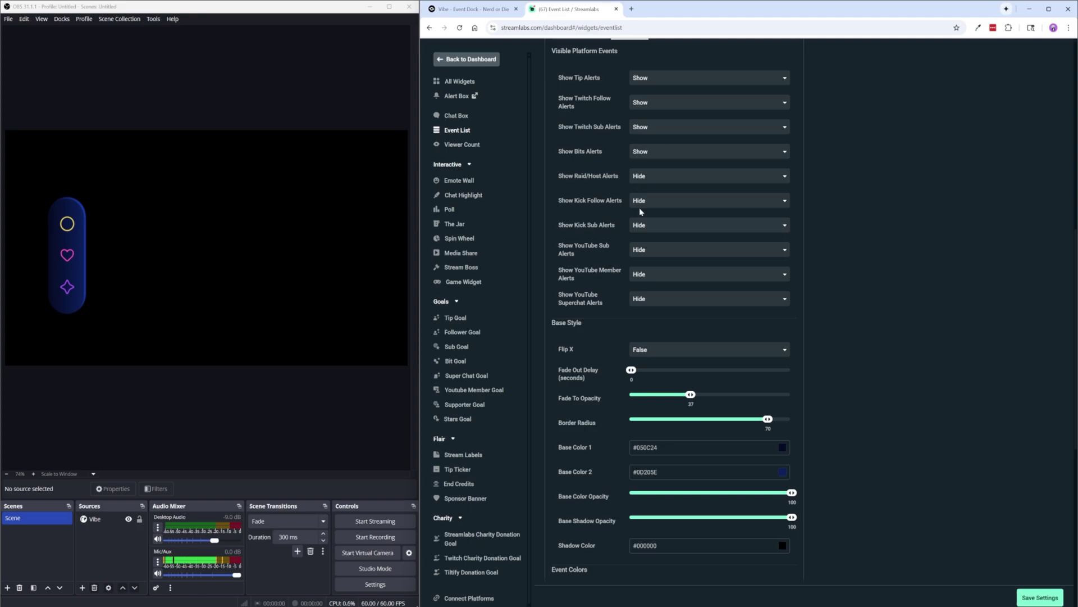
{"action": "left_click", "coordinate": [650, 226]}
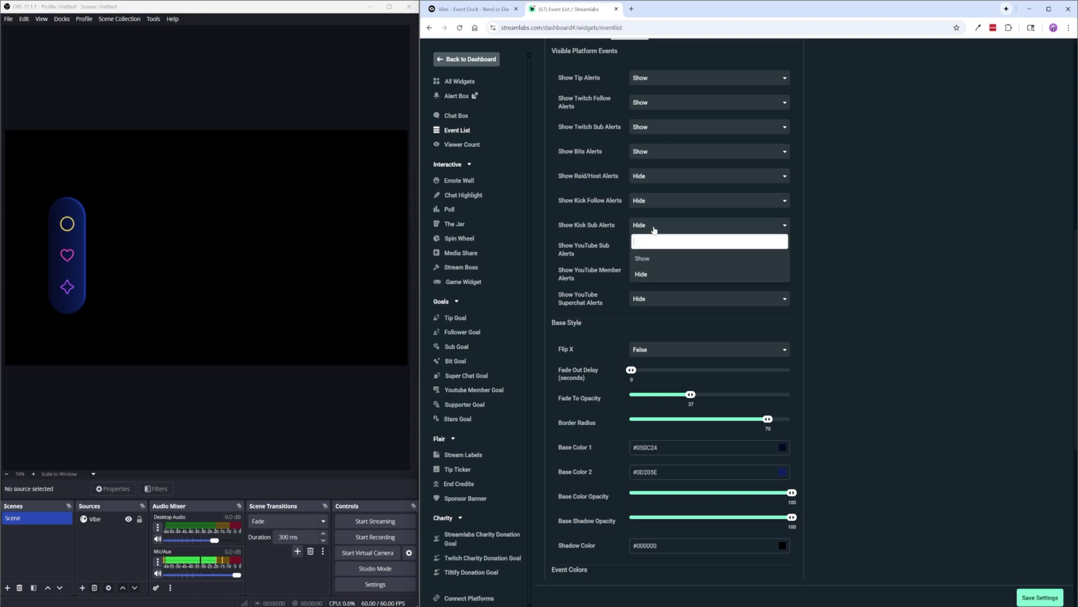
{"action": "left_click", "coordinate": [656, 262]}
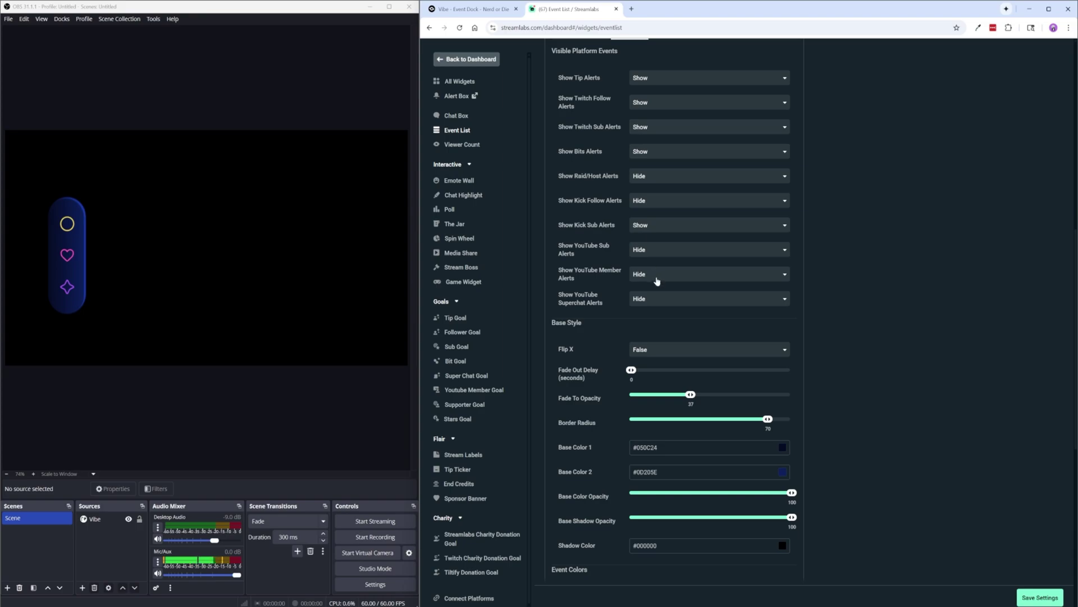
{"action": "left_click", "coordinate": [657, 280]}
{"action": "left_click", "coordinate": [640, 306]}
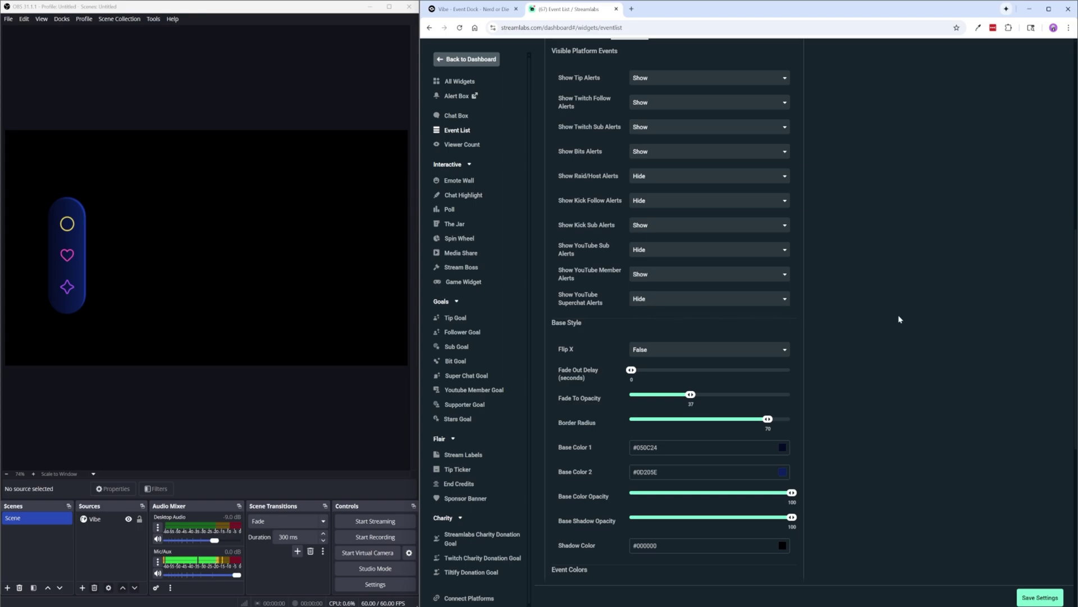
{"action": "left_click", "coordinate": [1052, 600]}
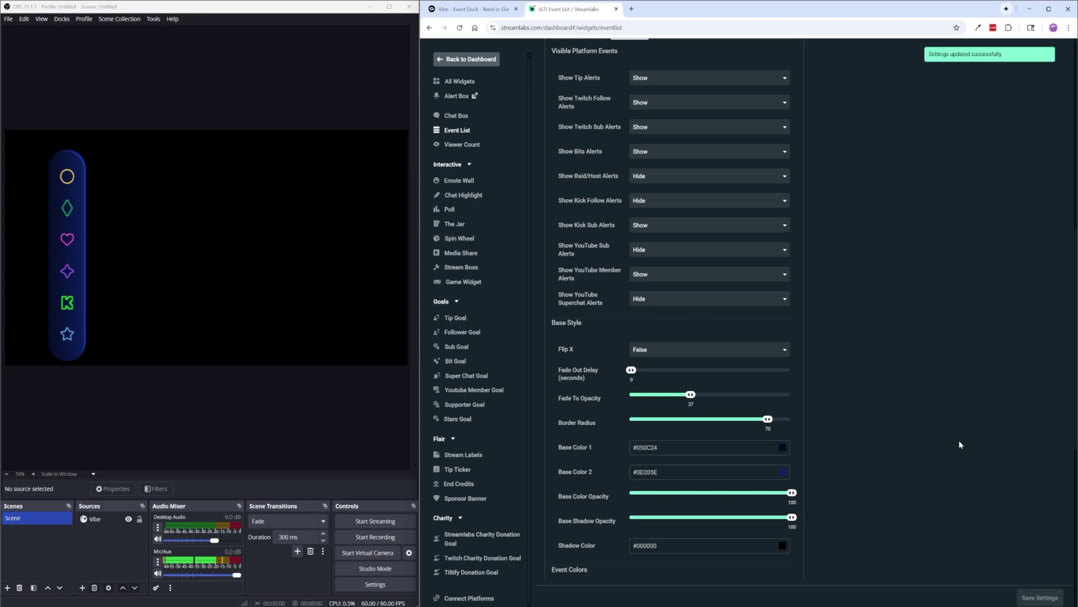
{"action": "left_click", "coordinate": [84, 241]}
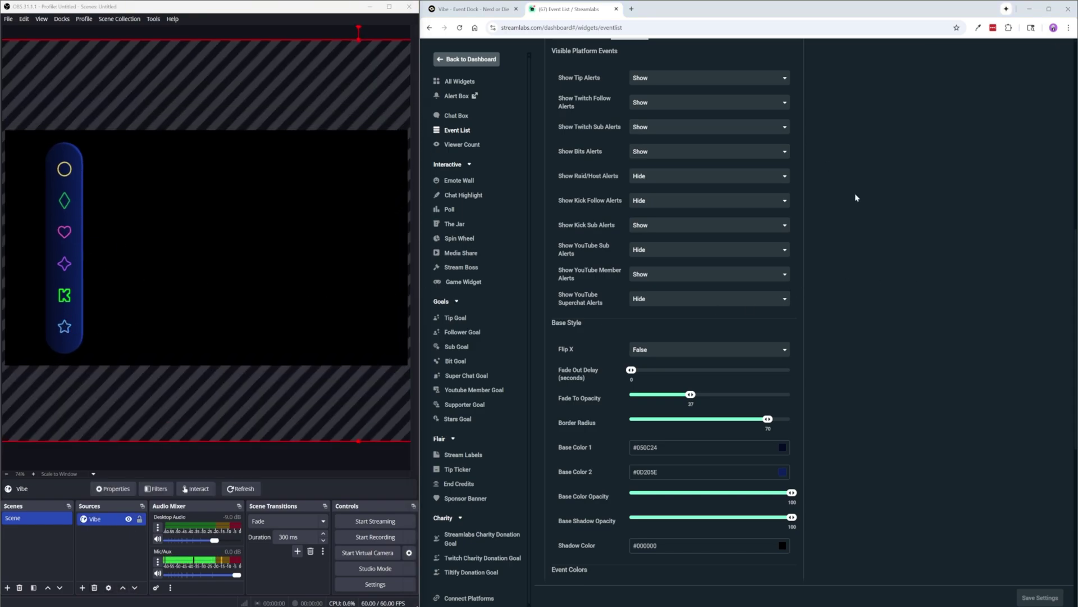
Step: Set Flip X to True and save the settings
{"action": "scroll", "coordinate": [853, 196], "scroll_direction": "down", "scroll_amount": 4}
{"action": "scroll", "coordinate": [848, 214], "scroll_direction": "down", "scroll_amount": 1}
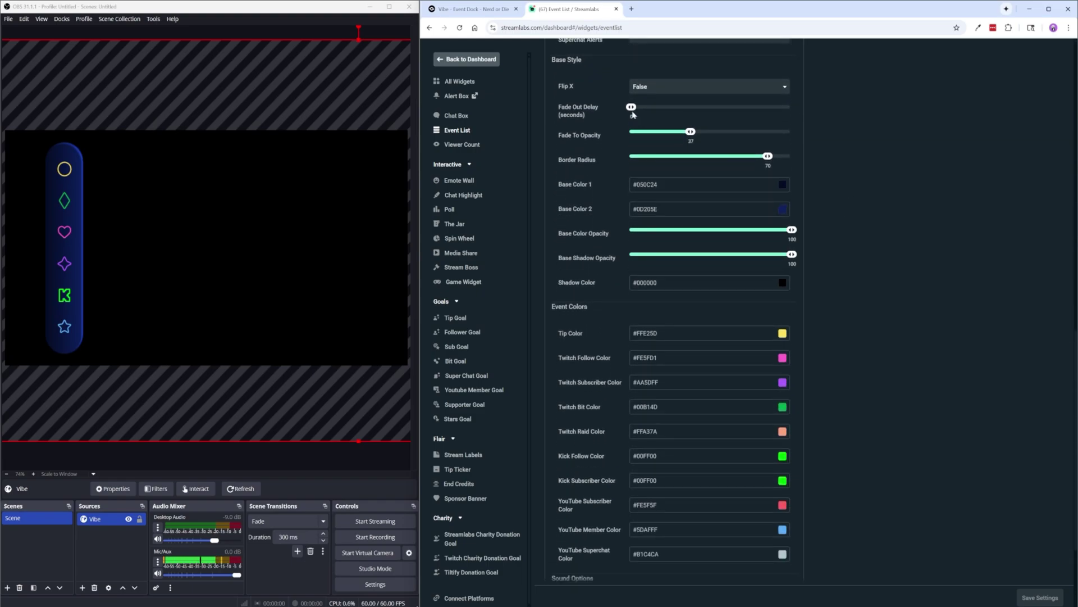
{"action": "left_click", "coordinate": [691, 86]}
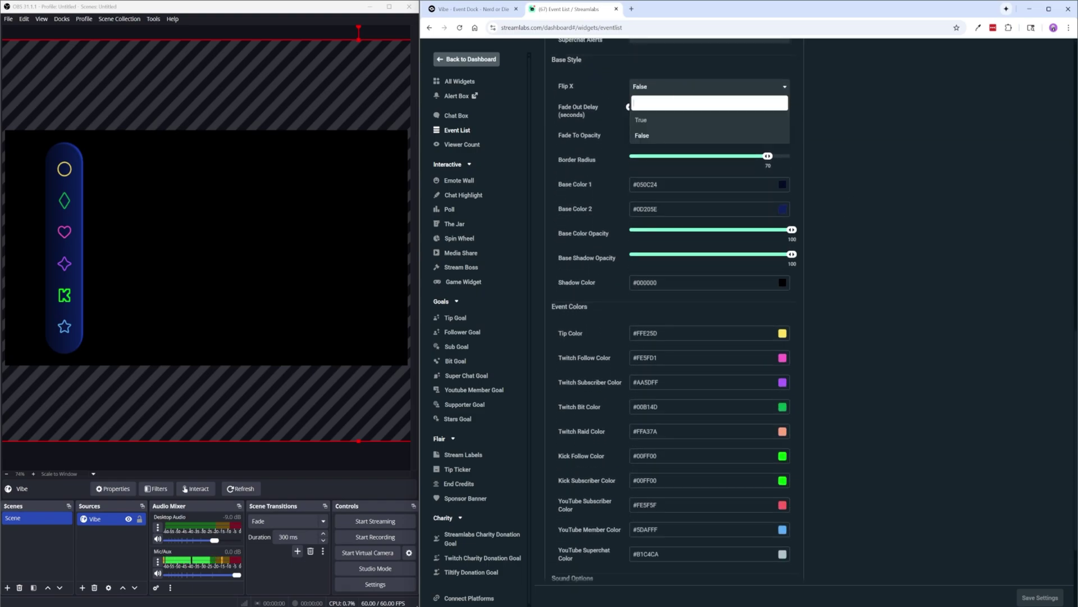
{"action": "left_click", "coordinate": [642, 125]}
{"action": "left_click", "coordinate": [1041, 597]}
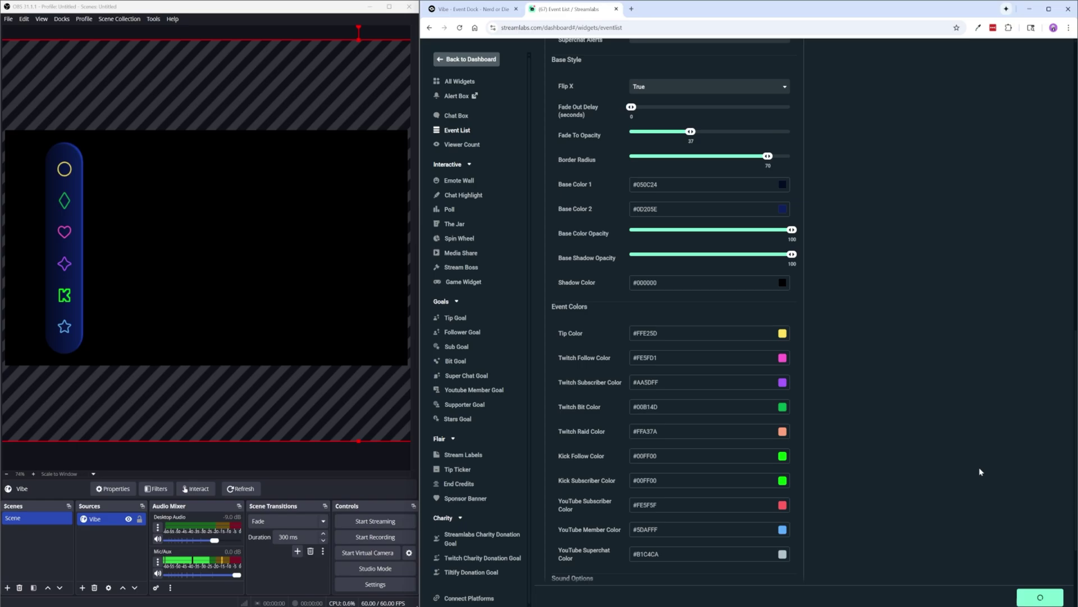
Step: Send a Twitch Follow test alert and nudge the Vibe dock slightly in OBS
{"action": "left_click", "coordinate": [871, 125]}
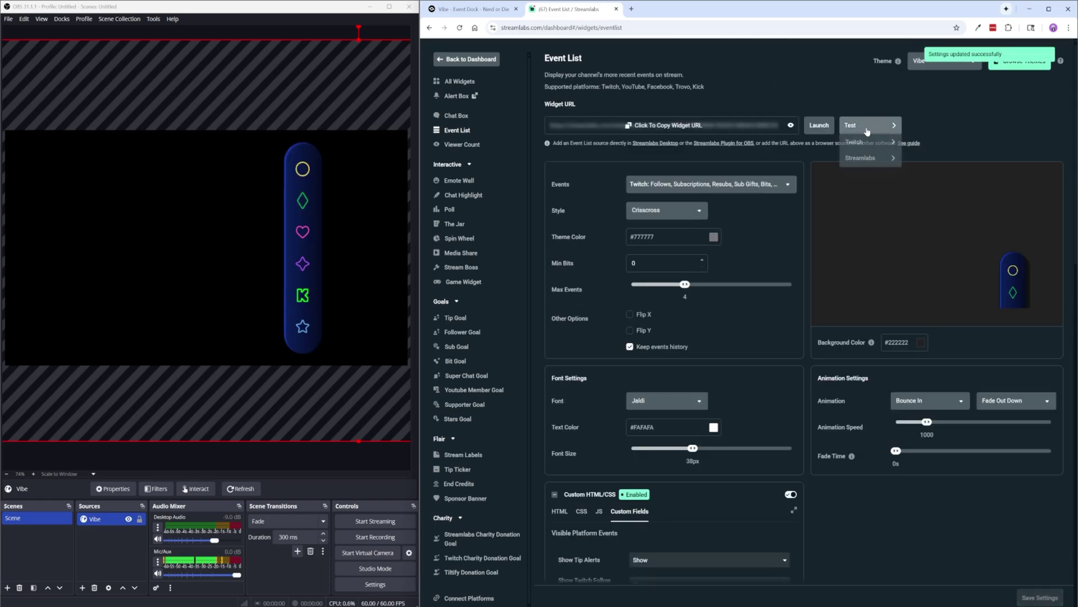
{"action": "left_click", "coordinate": [907, 145]}
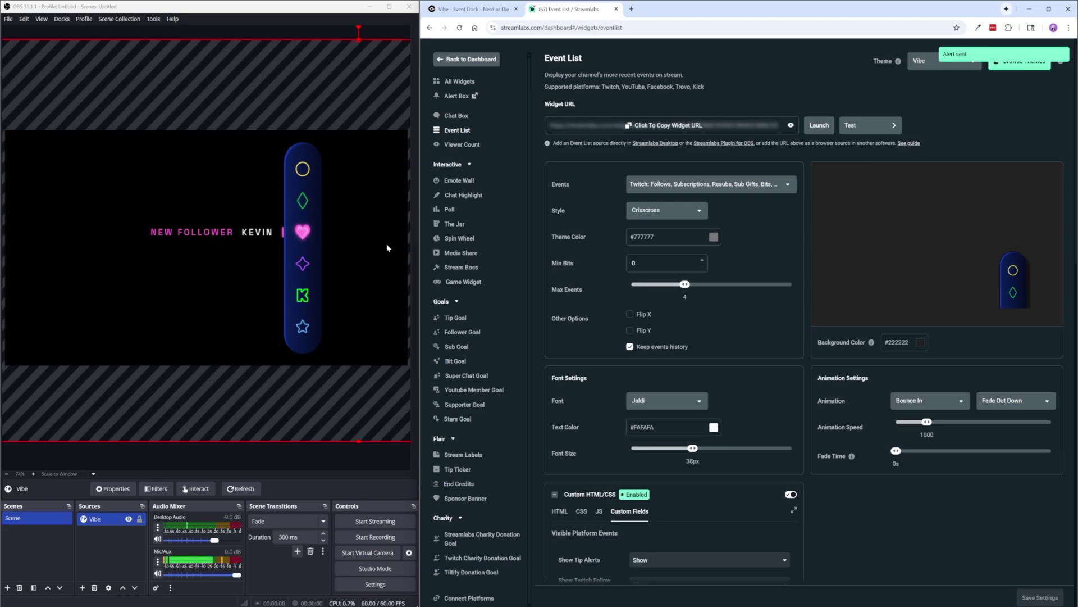
{"action": "mouse_move", "coordinate": [304, 250]}
{"action": "left_mouse_down"}
{"action": "mouse_move", "coordinate": [379, 252]}
{"action": "mouse_move", "coordinate": [301, 253]}
{"action": "left_mouse_up"}
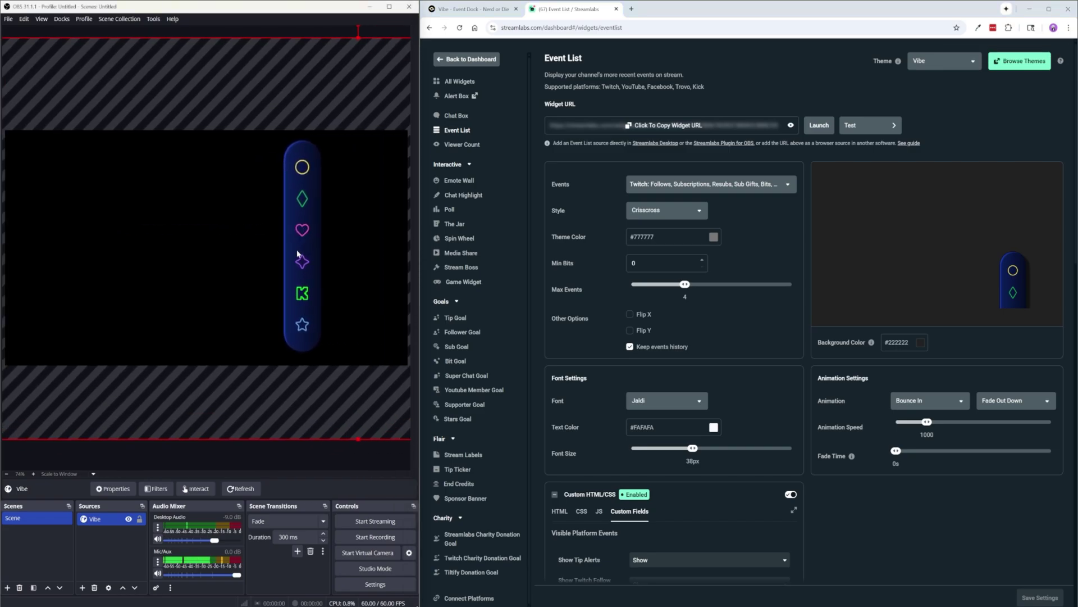
Step: Set Fade To Opacity to 50
{"action": "scroll", "coordinate": [906, 522], "scroll_direction": "down", "scroll_amount": 5}
{"action": "scroll", "coordinate": [906, 521], "scroll_direction": "down", "scroll_amount": 6}
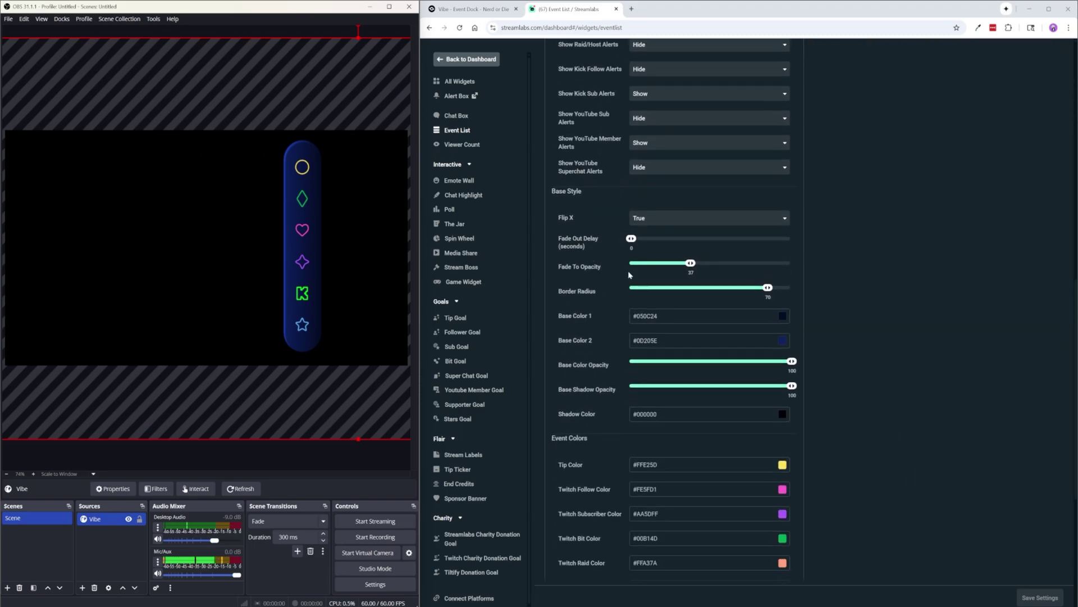
{"action": "left_click_drag", "start_coordinate": [690, 263], "coordinate": [711, 284]}
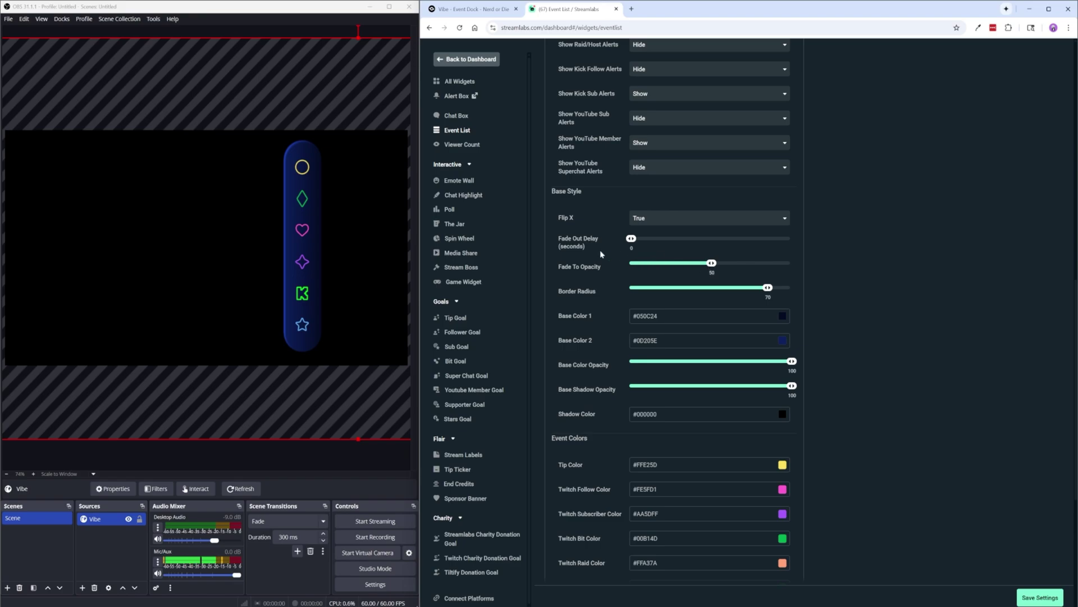
Step: Save Fade Out Delay slightly above 0, then drag it back to 0
{"action": "left_click_drag", "start_coordinate": [587, 248], "coordinate": [560, 238]}
{"action": "left_click", "coordinate": [814, 281]}
{"action": "left_click_drag", "start_coordinate": [633, 239], "coordinate": [637, 243]}
{"action": "left_click", "coordinate": [1033, 596]}
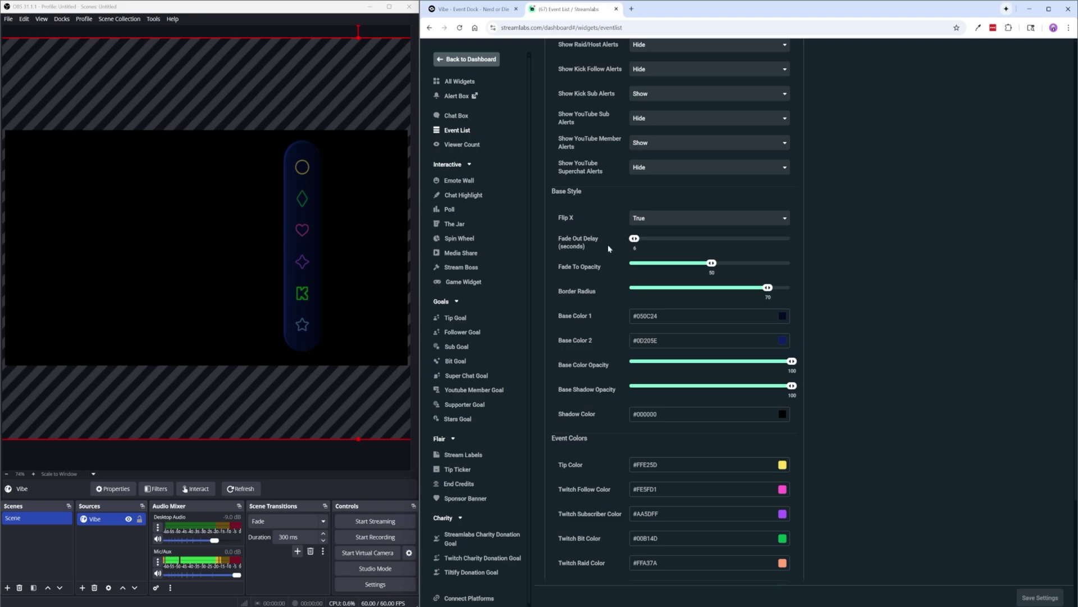
{"action": "left_click_drag", "start_coordinate": [634, 238], "coordinate": [630, 238]}
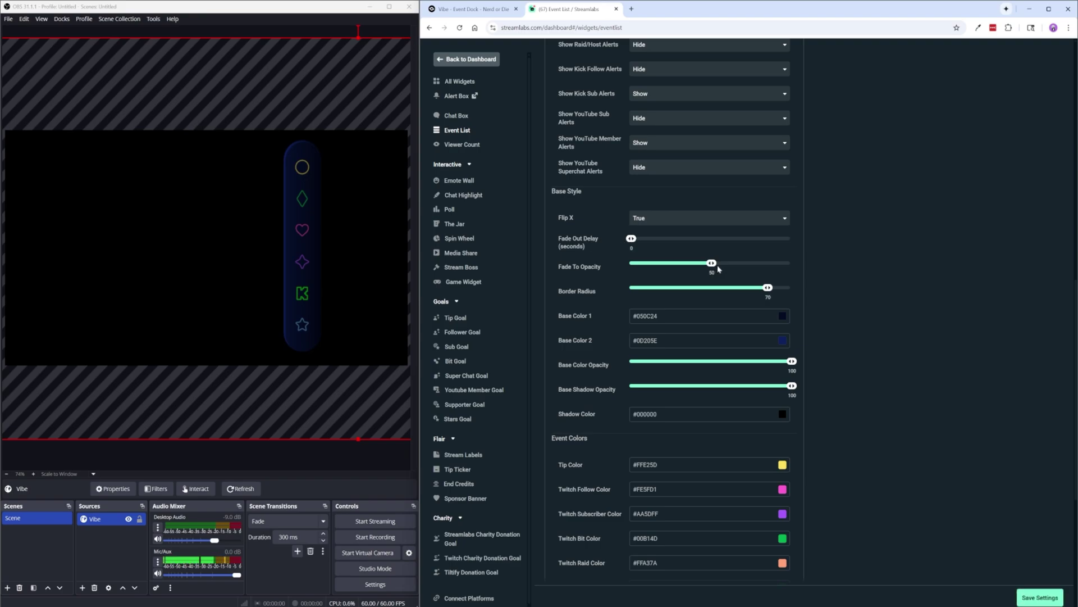
Step: Save the delay reset, try Border Radius 0, then save Border Radius at 10
{"action": "left_click", "coordinate": [1031, 595]}
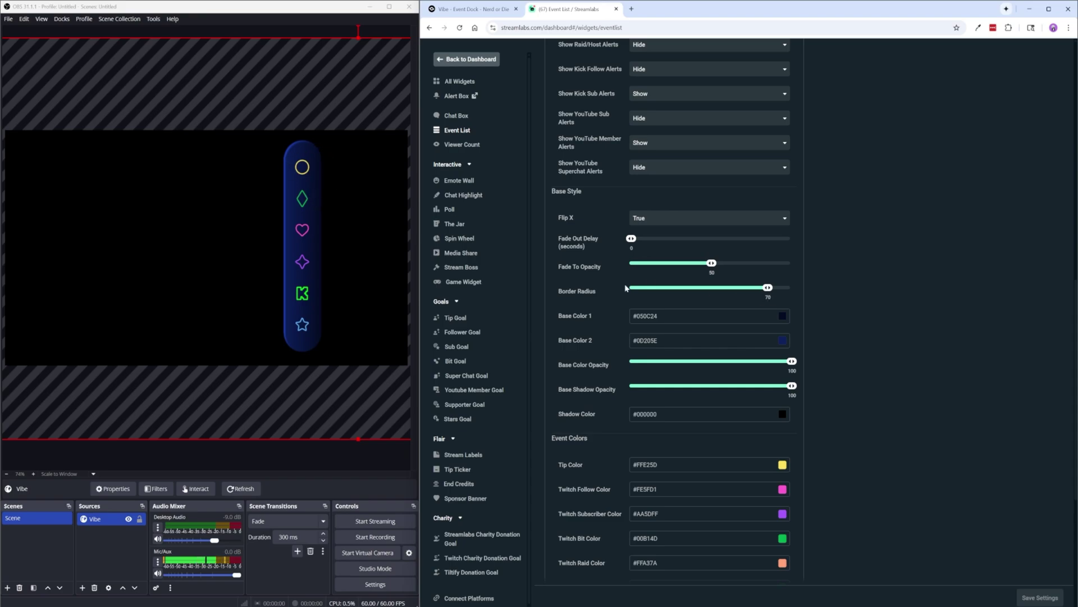
{"action": "left_click_drag", "start_coordinate": [768, 288], "coordinate": [711, 287]}
{"action": "left_click", "coordinate": [1039, 597]}
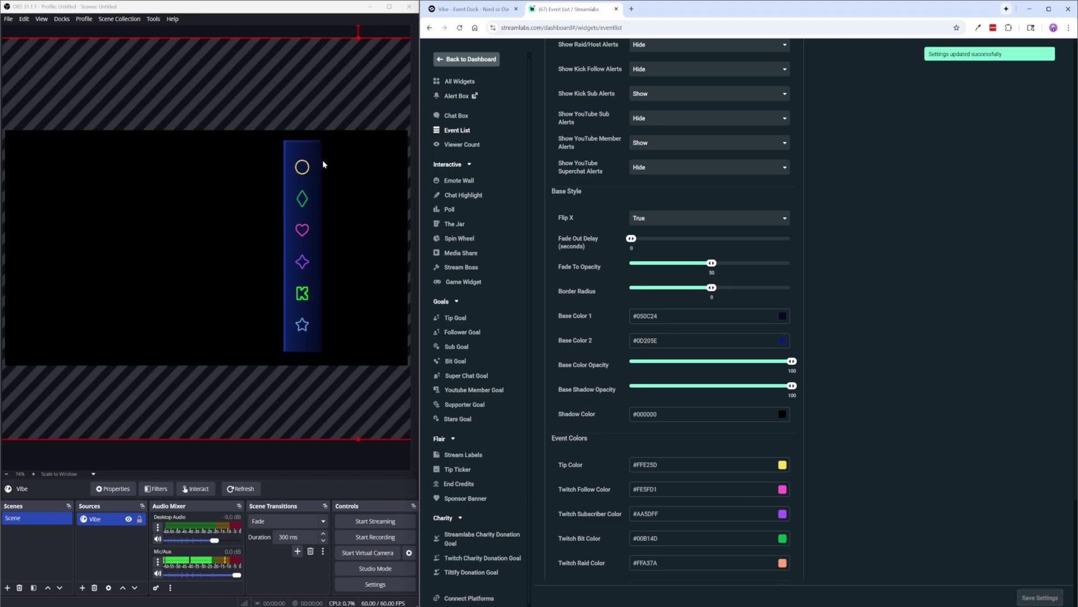
{"action": "left_click_drag", "start_coordinate": [717, 293], "coordinate": [723, 292]}
{"action": "left_click", "coordinate": [1046, 597]}
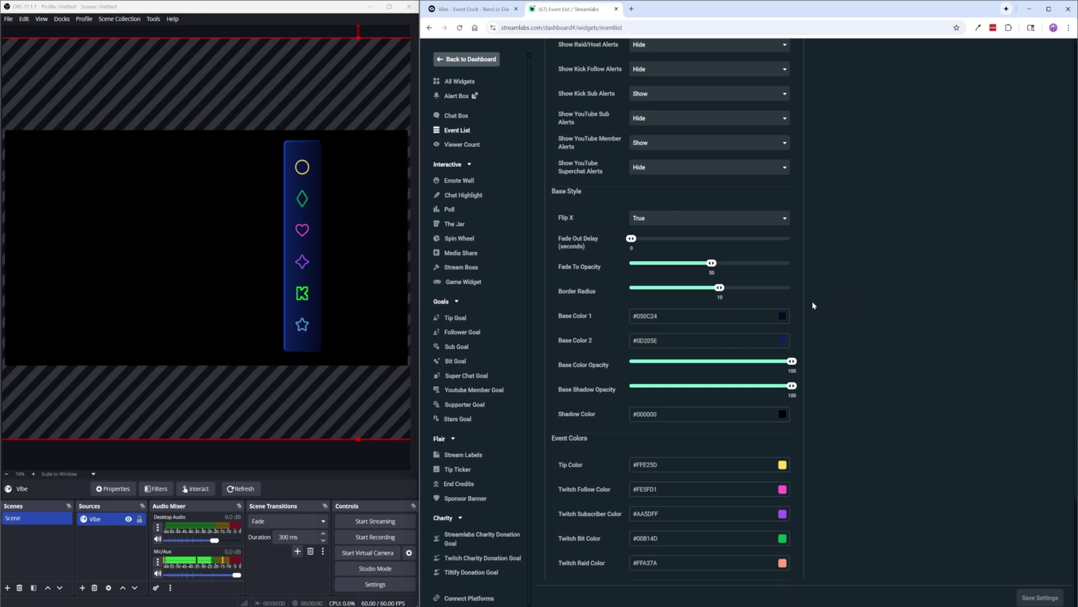
Step: Save a trial with Base Color 1 white and Base Color 2 light orange
{"action": "scroll", "coordinate": [843, 309], "scroll_direction": "down", "scroll_amount": 2}
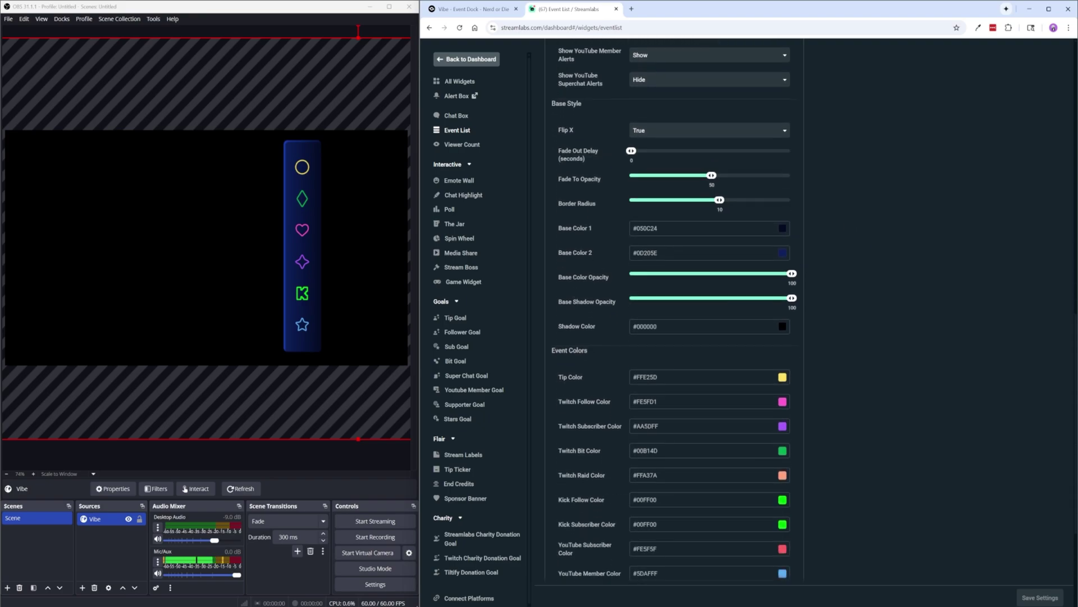
{"action": "left_click", "coordinate": [702, 228]}
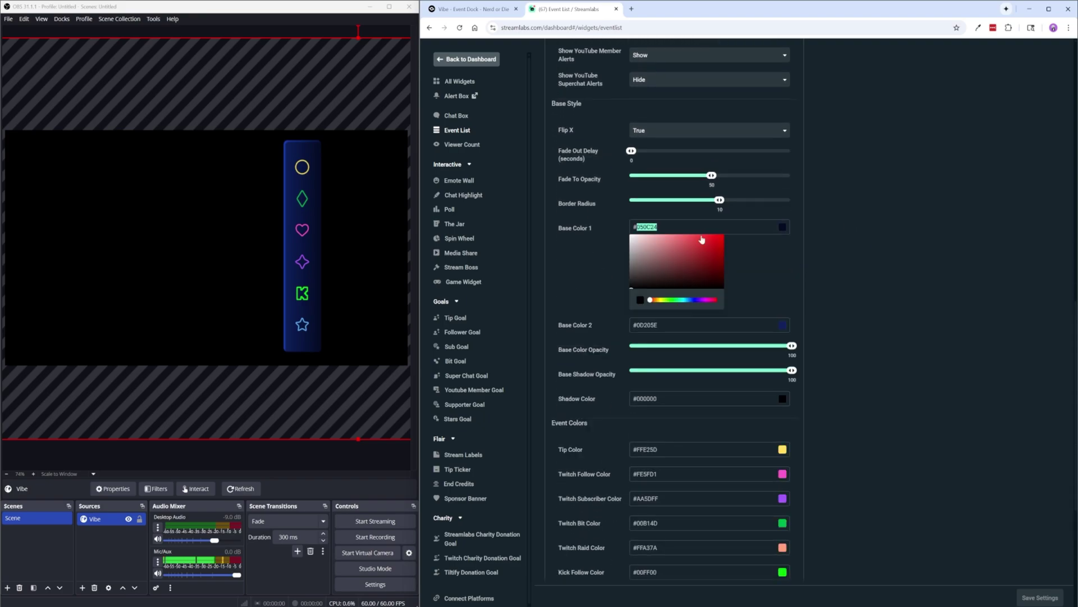
{"action": "left_click", "coordinate": [862, 268]}
{"action": "left_click", "coordinate": [786, 228]}
{"action": "left_click", "coordinate": [630, 235]}
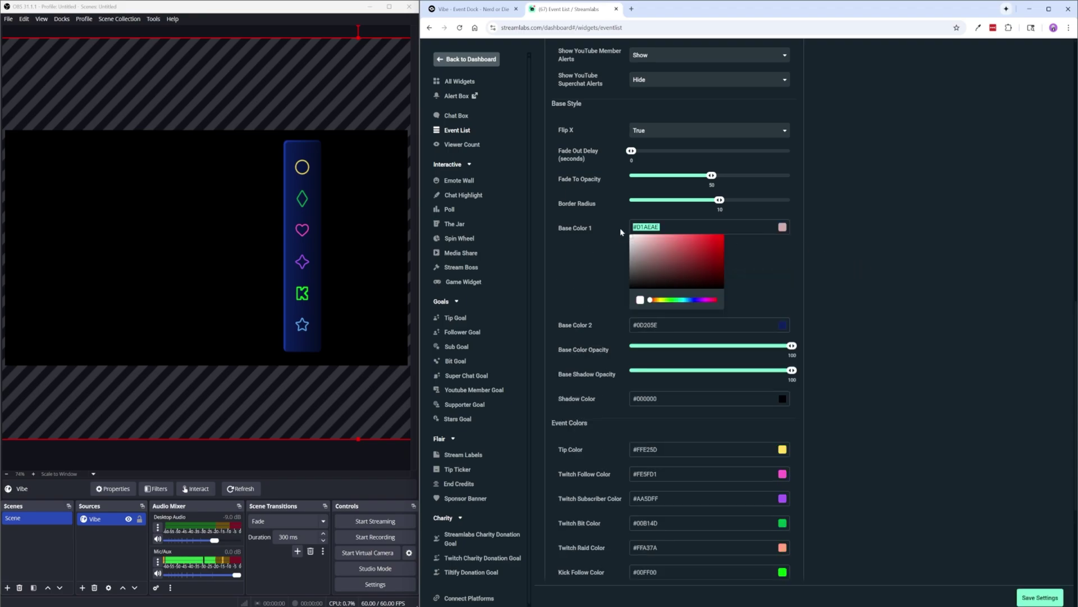
{"action": "left_click", "coordinate": [890, 238]}
{"action": "left_click", "coordinate": [783, 253]}
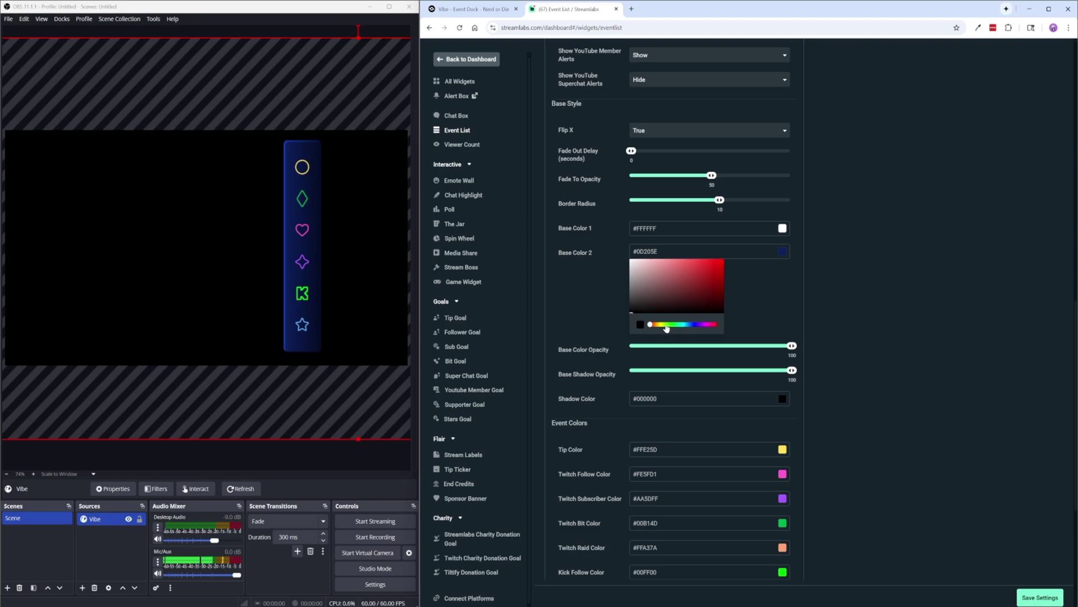
{"action": "left_click_drag", "start_coordinate": [667, 328], "coordinate": [656, 325]}
{"action": "left_click", "coordinate": [687, 261]}
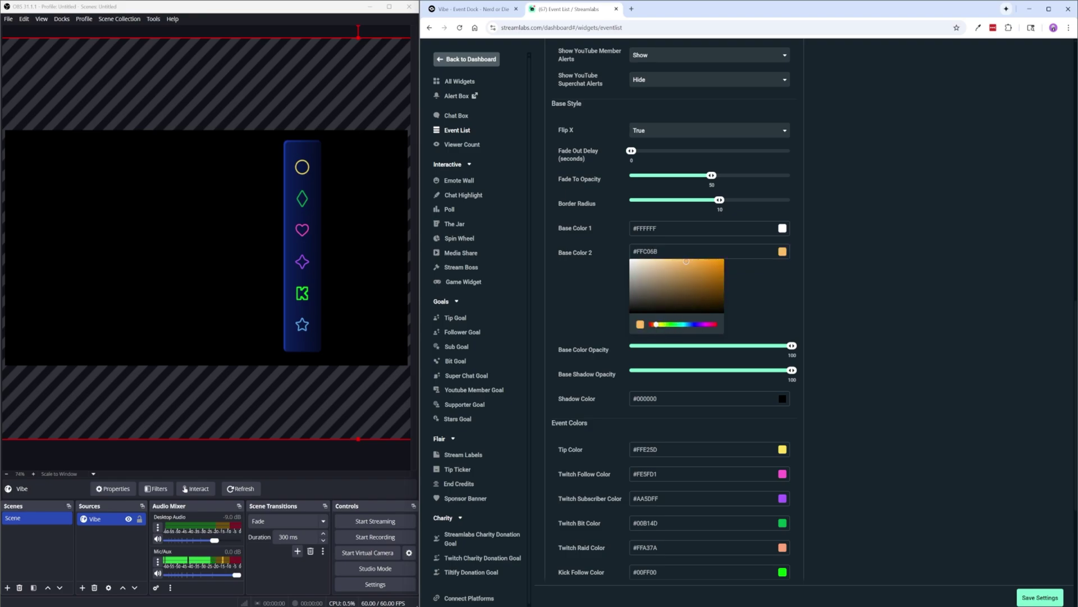
{"action": "left_click", "coordinate": [887, 298]}
{"action": "left_click", "coordinate": [1035, 599]}
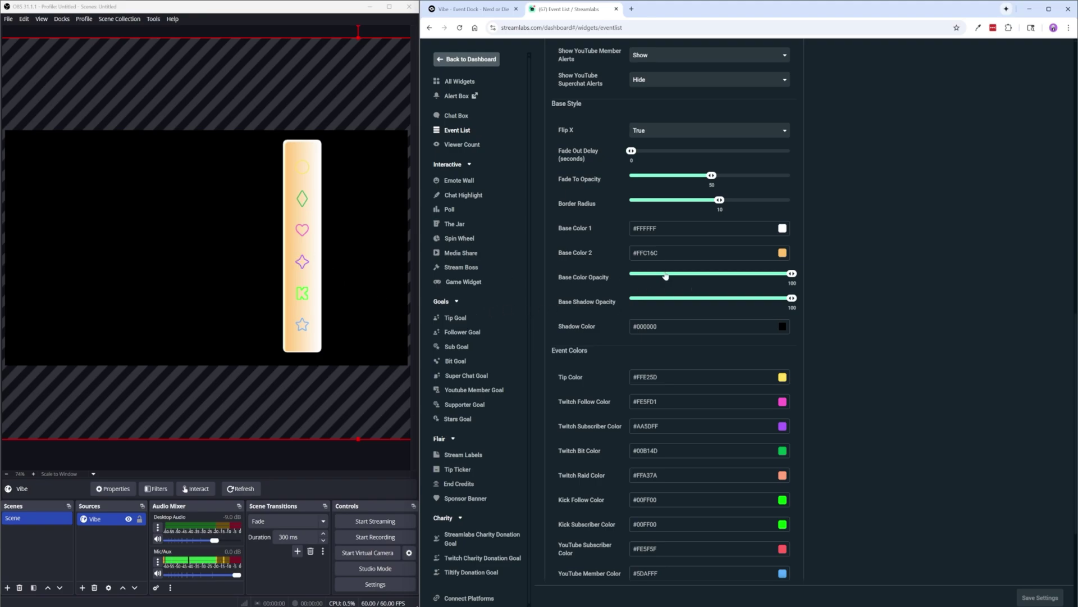
Step: Paste #050C24 into both Base Color fields and save
{"action": "left_click", "coordinate": [674, 228]}
{"action": "key", "text": "ctrl+a"}
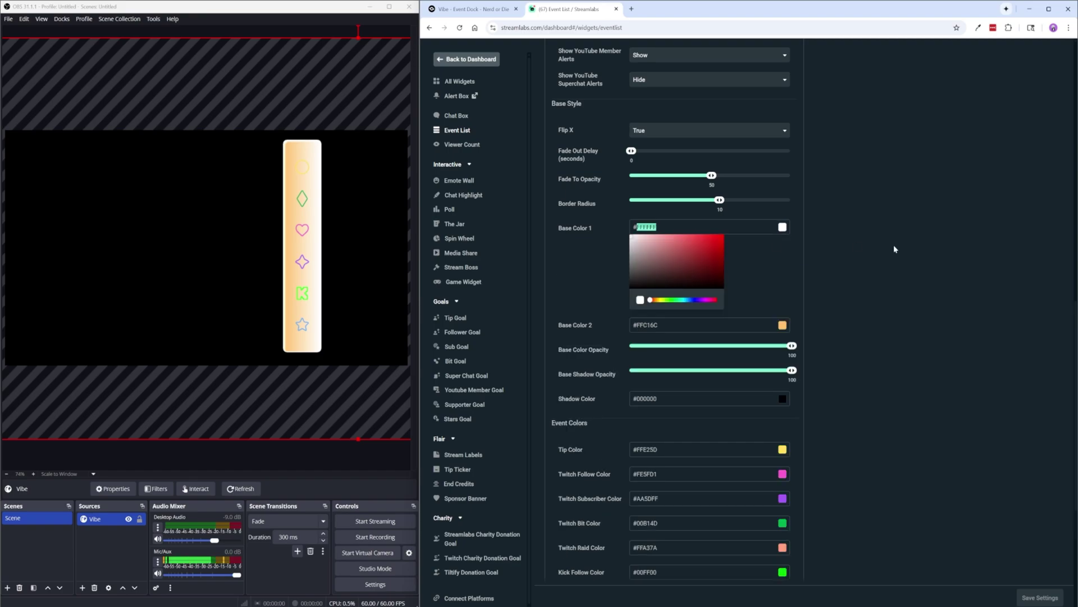
{"action": "type", "text": "#050C24"}
{"action": "left_click", "coordinate": [622, 258]}
{"action": "left_click", "coordinate": [641, 252]}
{"action": "key", "text": "ctrl+a"}
{"action": "type", "text": "#050C24"}
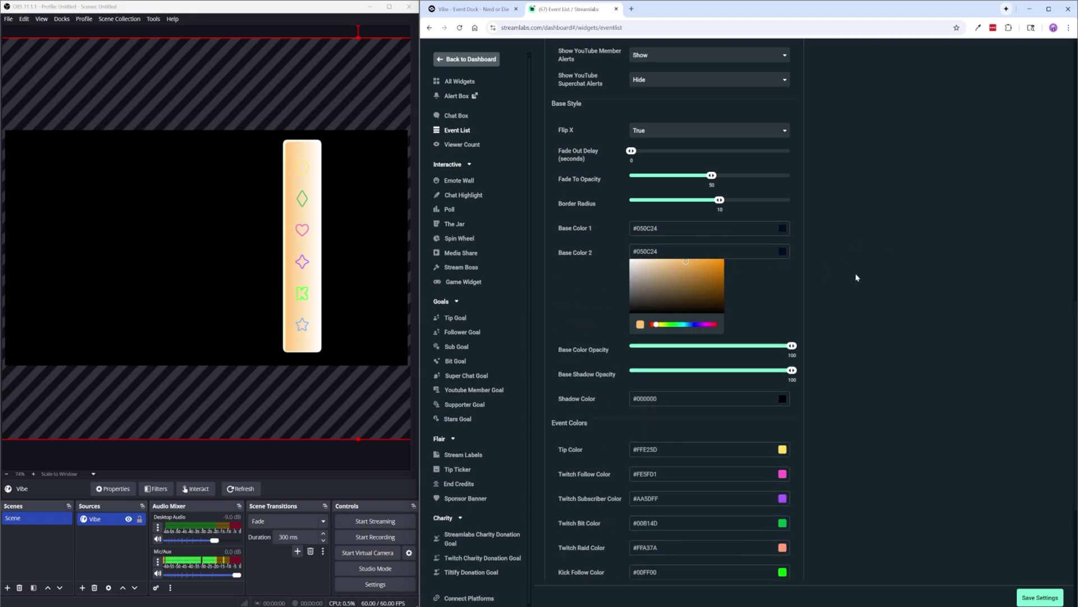
{"action": "left_click", "coordinate": [845, 276]}
{"action": "left_click", "coordinate": [1039, 596]}
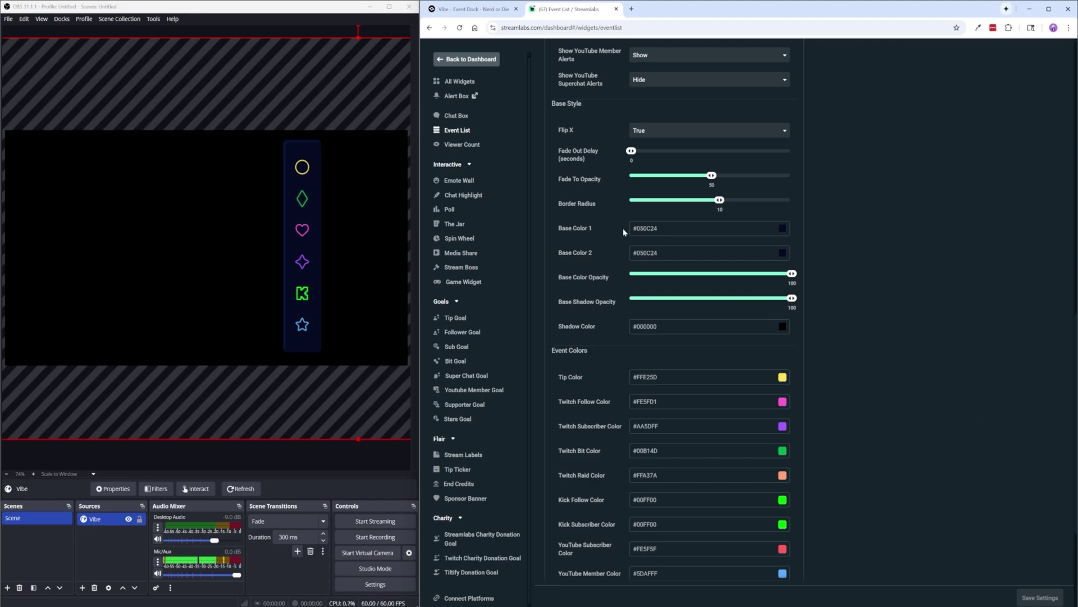
Step: Reopen the Base Color controls to check the settings
{"action": "left_click", "coordinate": [674, 228]}
{"action": "left_click", "coordinate": [801, 253]}
{"action": "left_click", "coordinate": [707, 326]}
{"action": "left_click", "coordinate": [848, 342]}
Step: Set the Tip Color to yellow #FFD700 with the colour picker
{"action": "scroll", "coordinate": [844, 350], "scroll_direction": "down", "scroll_amount": 2}
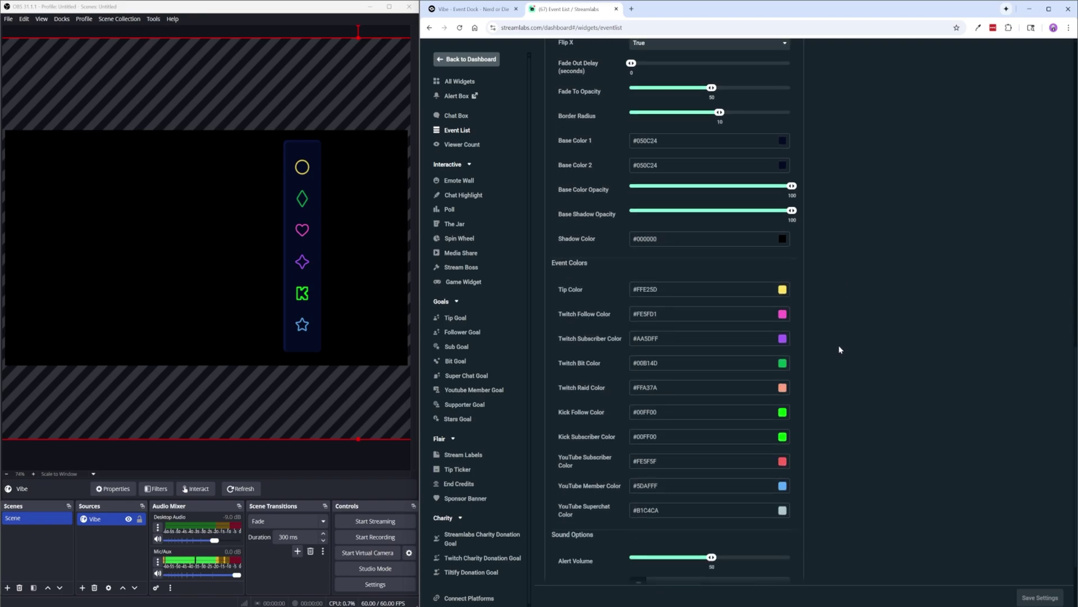
{"action": "left_click", "coordinate": [783, 290]}
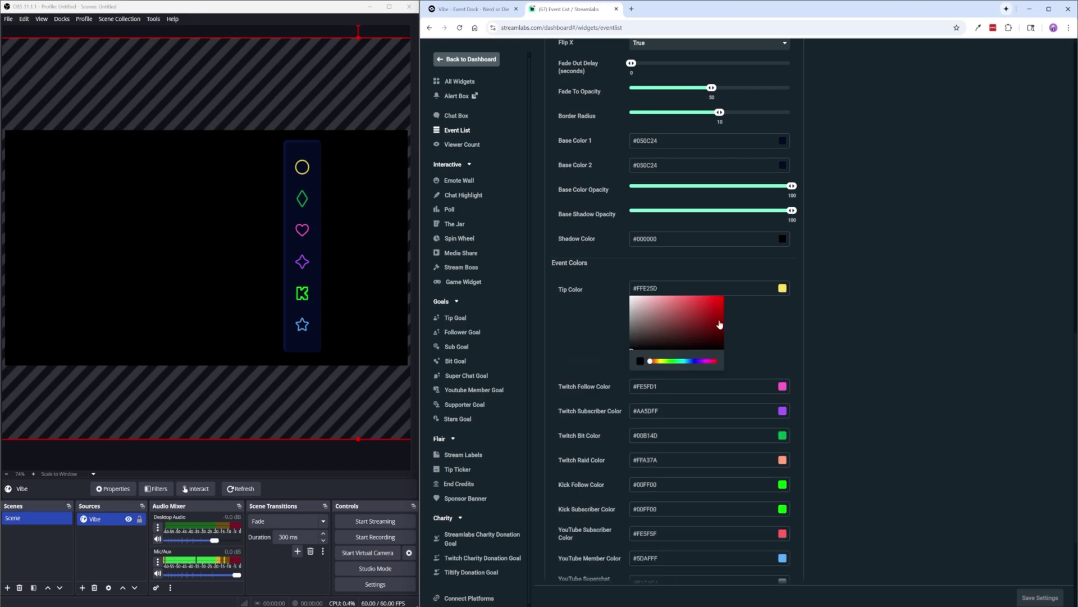
{"action": "left_click", "coordinate": [659, 362]}
{"action": "left_click_drag", "start_coordinate": [659, 362], "coordinate": [661, 364]}
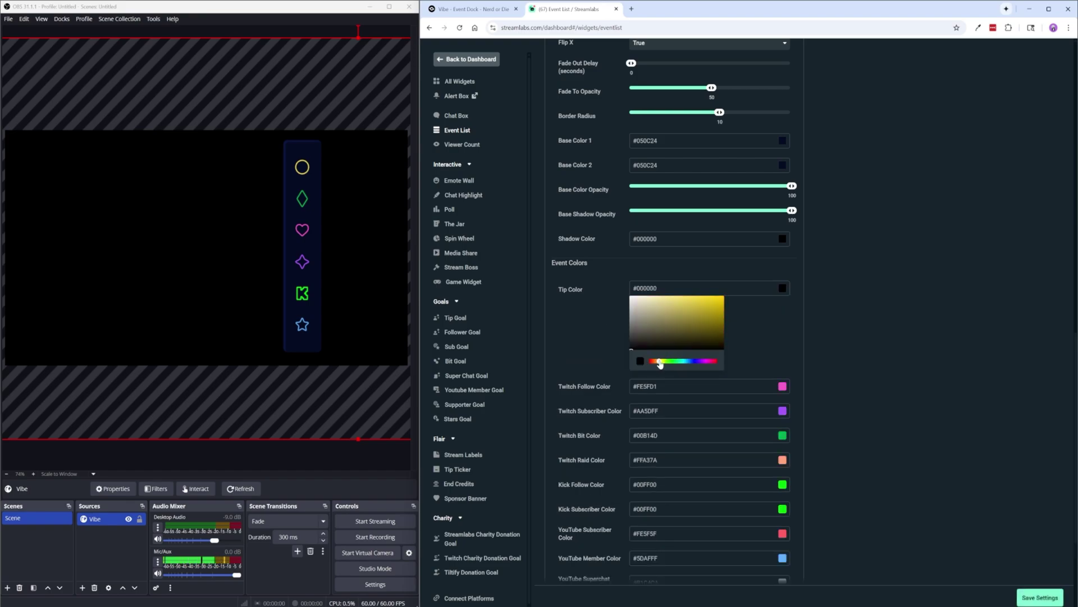
{"action": "left_click", "coordinate": [861, 330]}
{"action": "scroll", "coordinate": [564, 234], "scroll_direction": "down", "scroll_amount": 1}
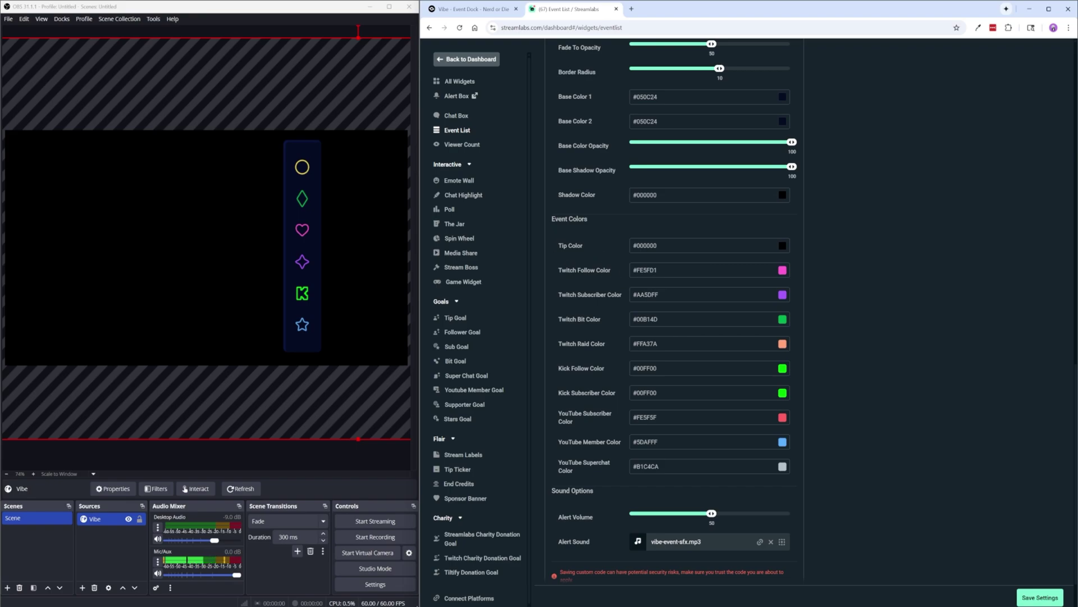
{"action": "left_click", "coordinate": [655, 245]}
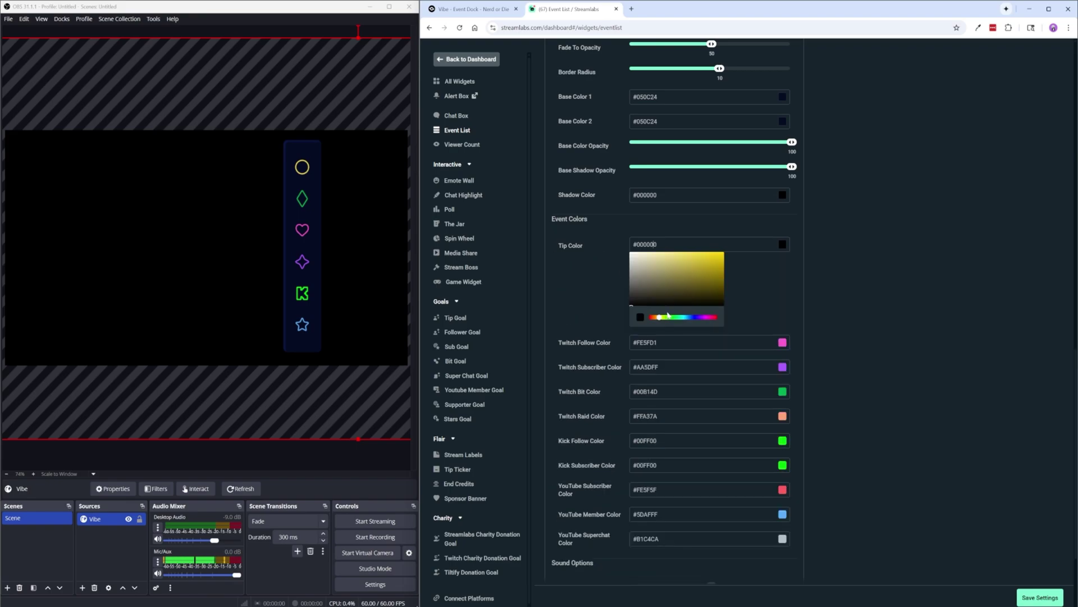
{"action": "left_click", "coordinate": [831, 265]}
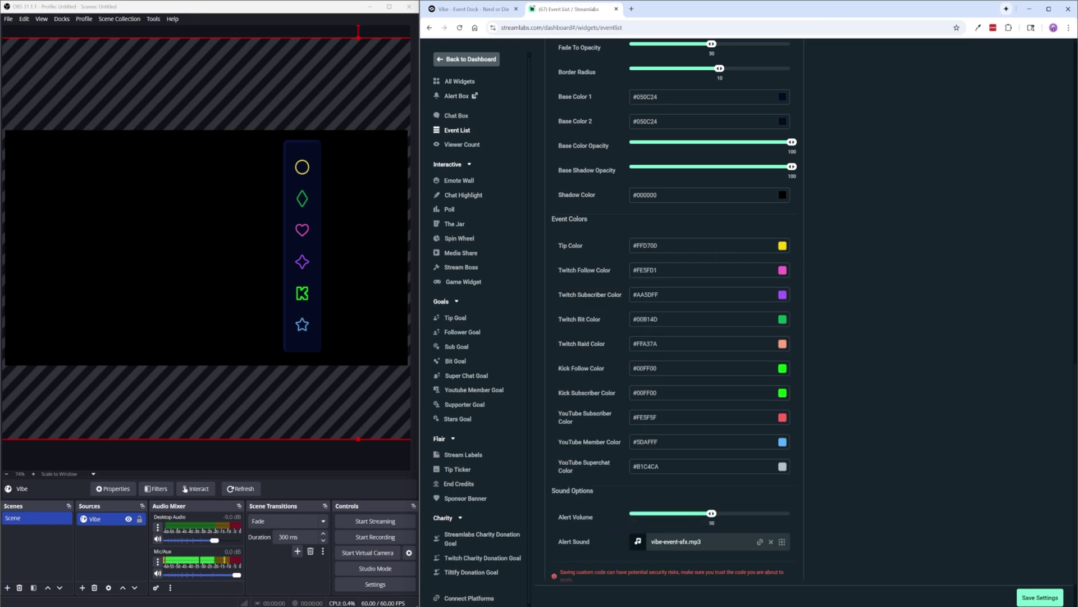
{"action": "left_click", "coordinate": [655, 245]}
{"action": "left_click", "coordinate": [863, 268]}
Step: Paste #FFD700 as the Kick Subscriber Color
{"action": "left_click", "coordinate": [654, 393]}
{"action": "key", "text": "ctrl+a"}
{"action": "type", "text": "#FFD700"}
{"action": "left_click", "coordinate": [806, 393]}
Step: Paste #FFD700 as the Twitch Subscriber Color and save the settings
{"action": "left_click", "coordinate": [648, 319]}
{"action": "left_click", "coordinate": [651, 294]}
{"action": "key", "text": "ctrl+a"}
{"action": "type", "text": "#FFD700"}
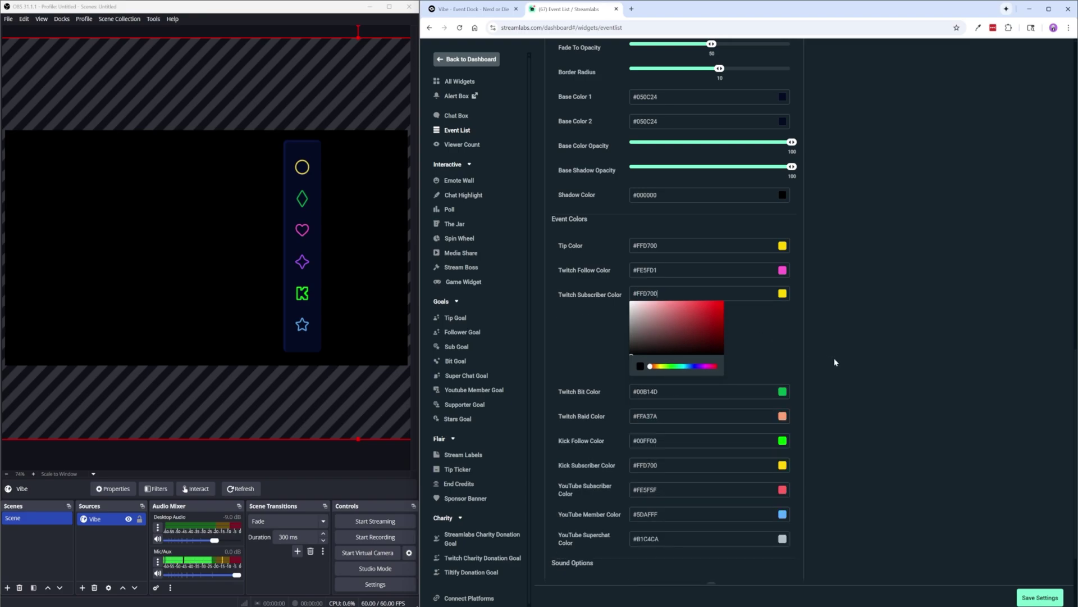
{"action": "left_click", "coordinate": [834, 358]}
{"action": "left_click", "coordinate": [1042, 598]}
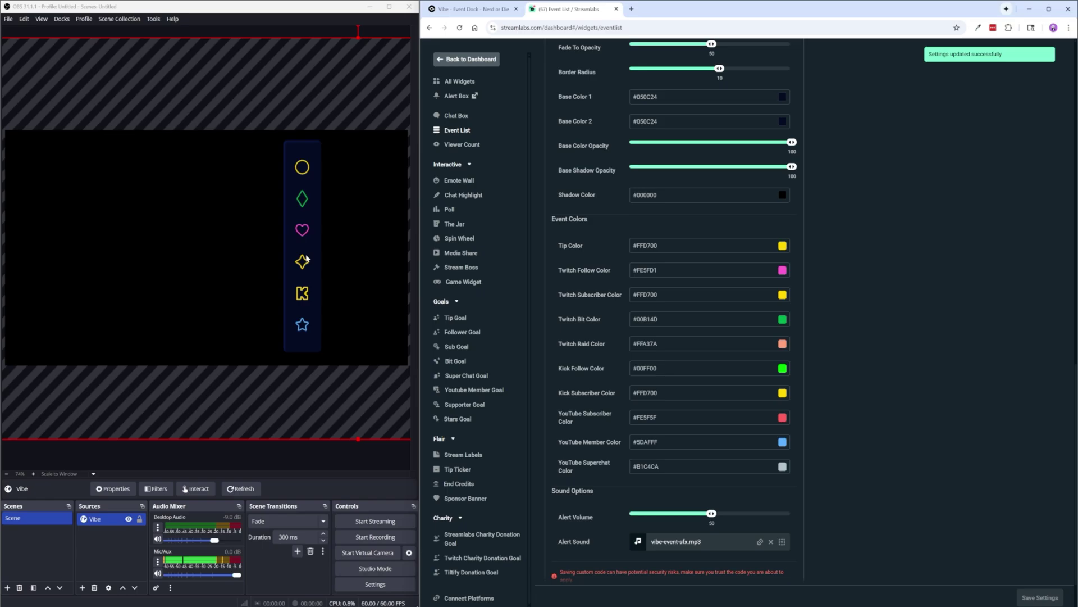
Step: Send a test Twitch follow alert to the dock
{"action": "scroll", "coordinate": [689, 360], "scroll_direction": "up", "scroll_amount": 10}
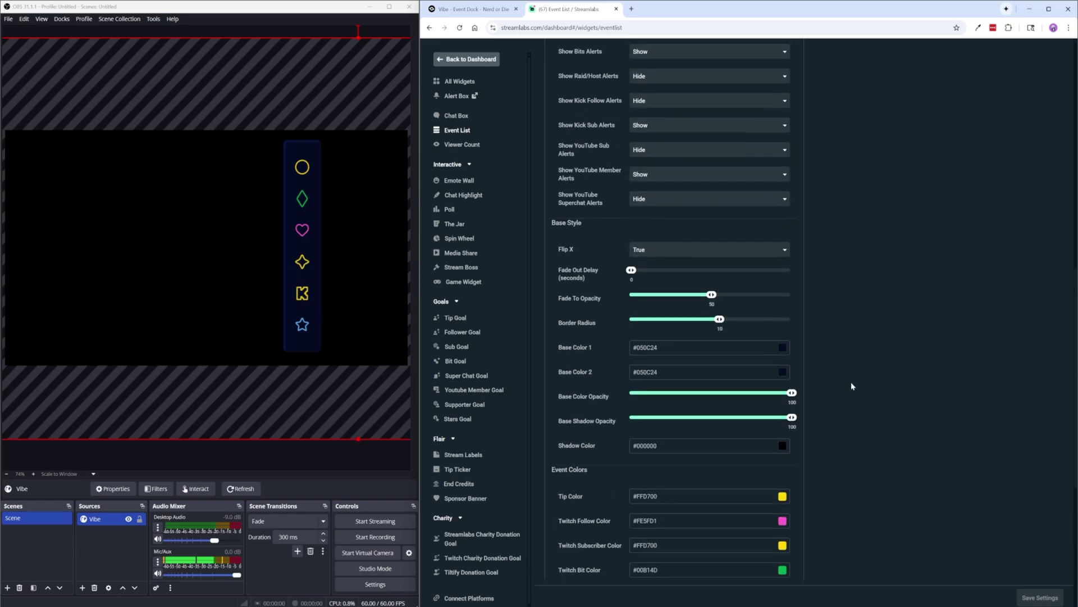
{"action": "scroll", "coordinate": [863, 374], "scroll_direction": "up", "scroll_amount": 3}
{"action": "left_click", "coordinate": [871, 125]}
{"action": "mouse_move", "coordinate": [871, 144]}
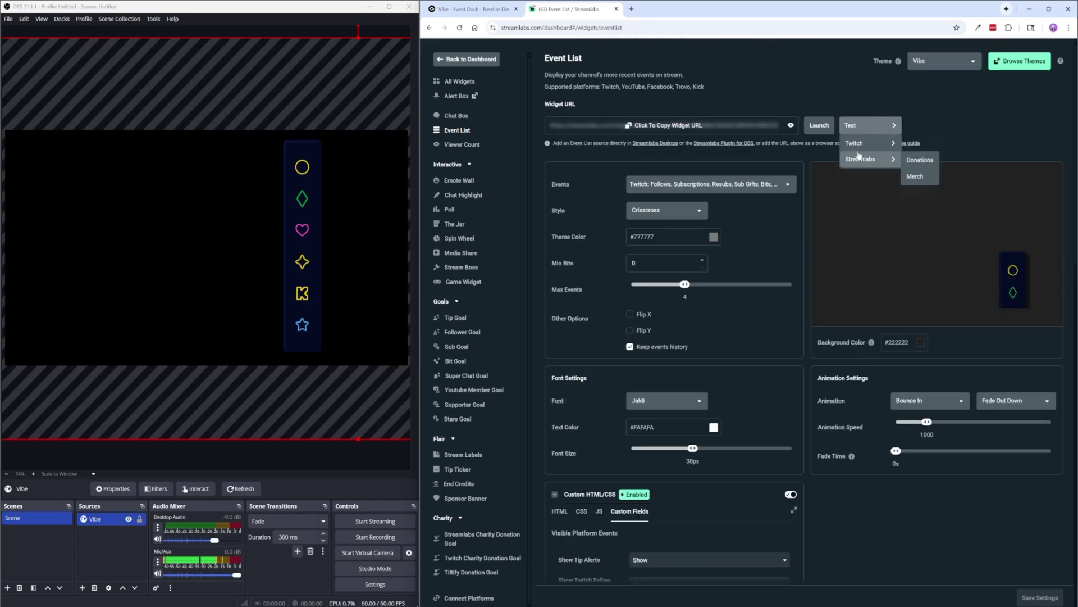
{"action": "left_click", "coordinate": [914, 145]}
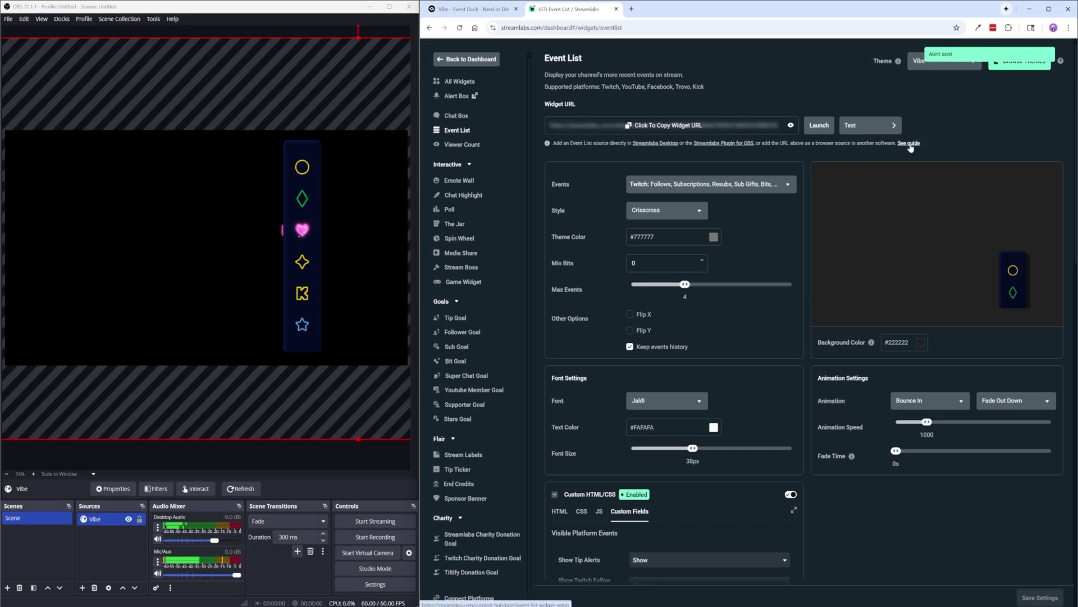
Step: Send a test Twitch subscription alert and watch it play in OBS
{"action": "left_click", "coordinate": [871, 125]}
{"action": "mouse_move", "coordinate": [871, 143]}
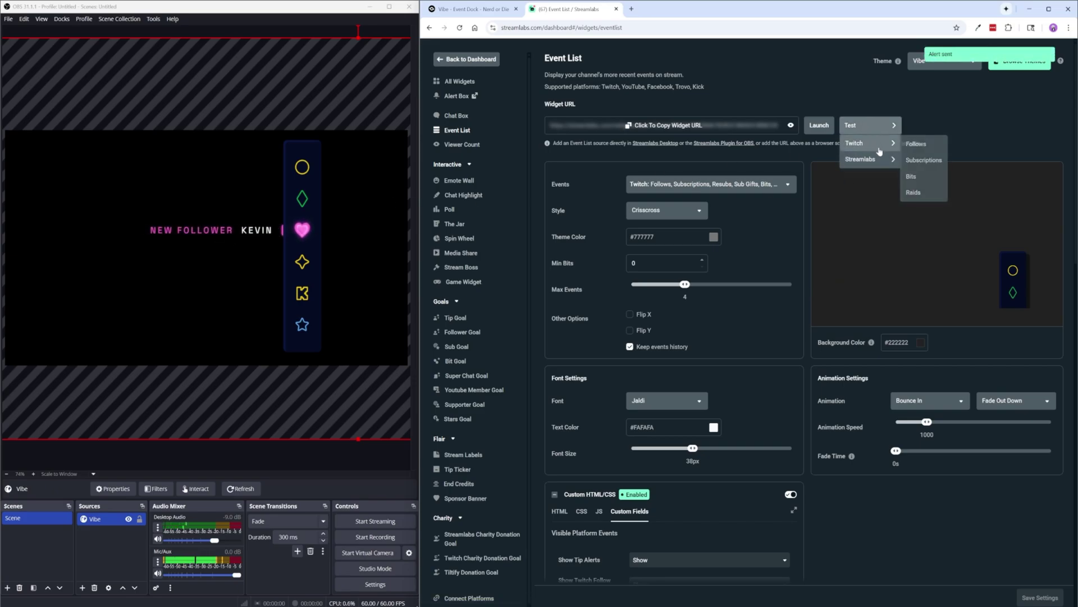
{"action": "left_click", "coordinate": [922, 160]}
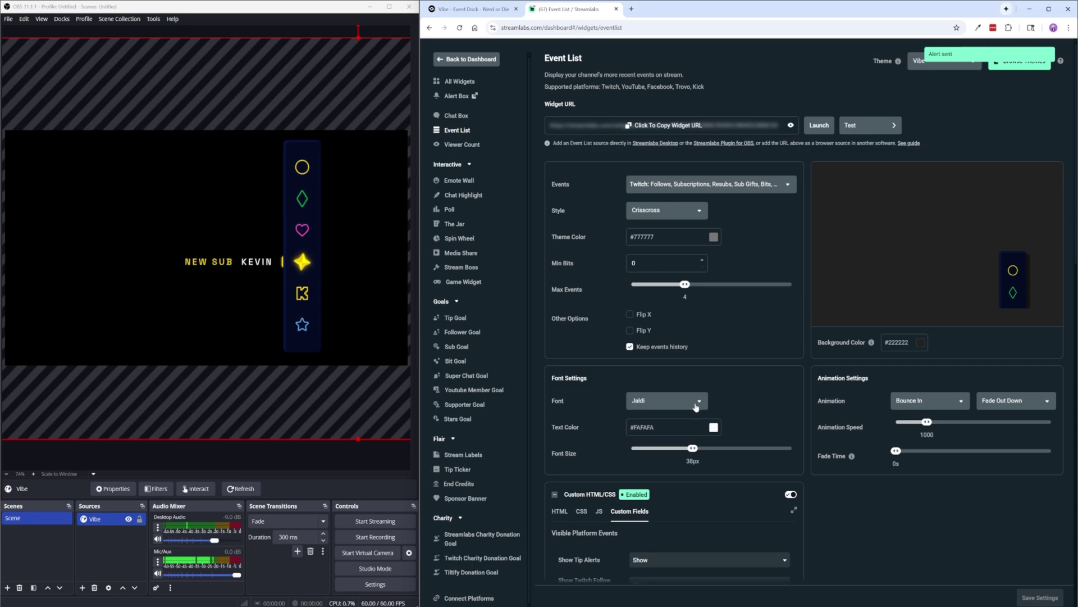
{"action": "scroll", "coordinate": [863, 521], "scroll_direction": "down", "scroll_amount": 9}
{"action": "scroll", "coordinate": [863, 522], "scroll_direction": "down", "scroll_amount": 7}
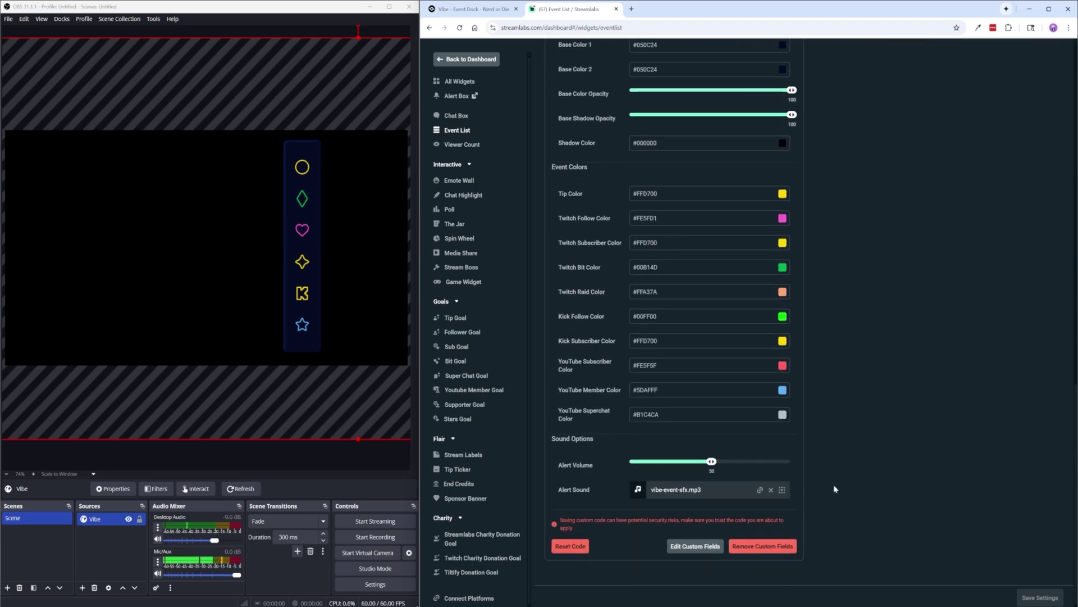
Step: Set the Twitch Follow, Bit and Raid colours to #FFD700
{"action": "left_click", "coordinate": [642, 218]}
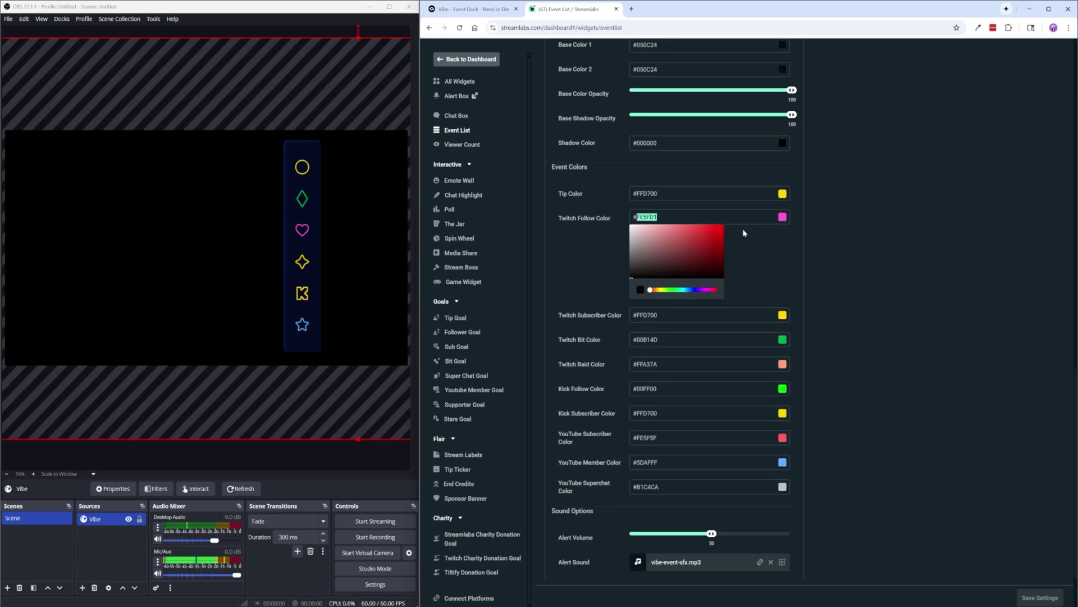
{"action": "type", "text": "#FFD700"}
{"action": "key", "text": "Return"}
{"action": "left_click", "coordinate": [642, 267]}
{"action": "type", "text": "#FFD700"}
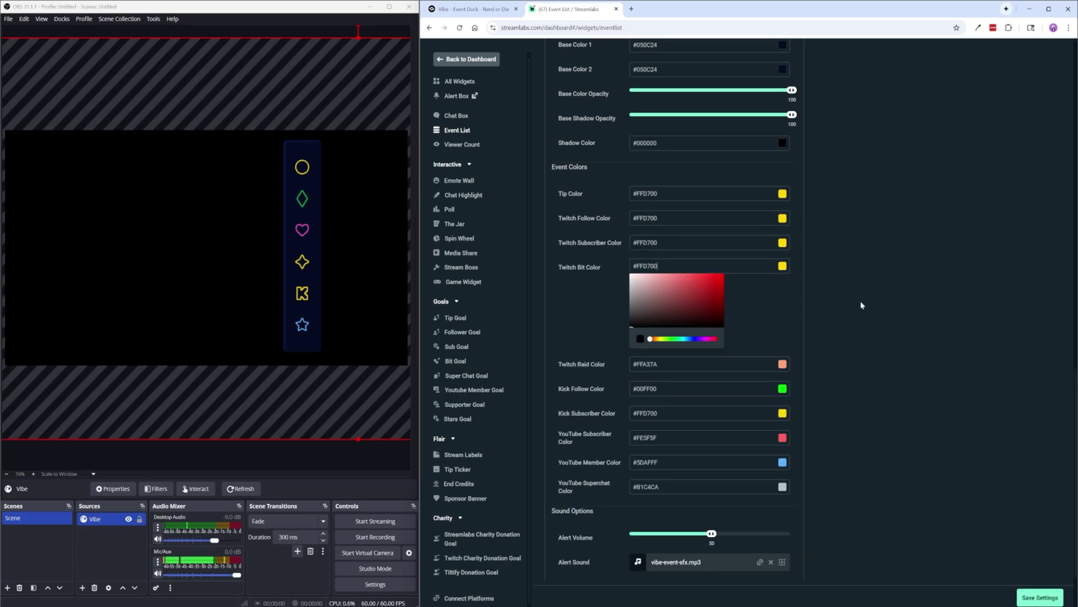
{"action": "key", "text": "Return"}
{"action": "left_click", "coordinate": [651, 293]}
{"action": "type", "text": "#FFD700"}
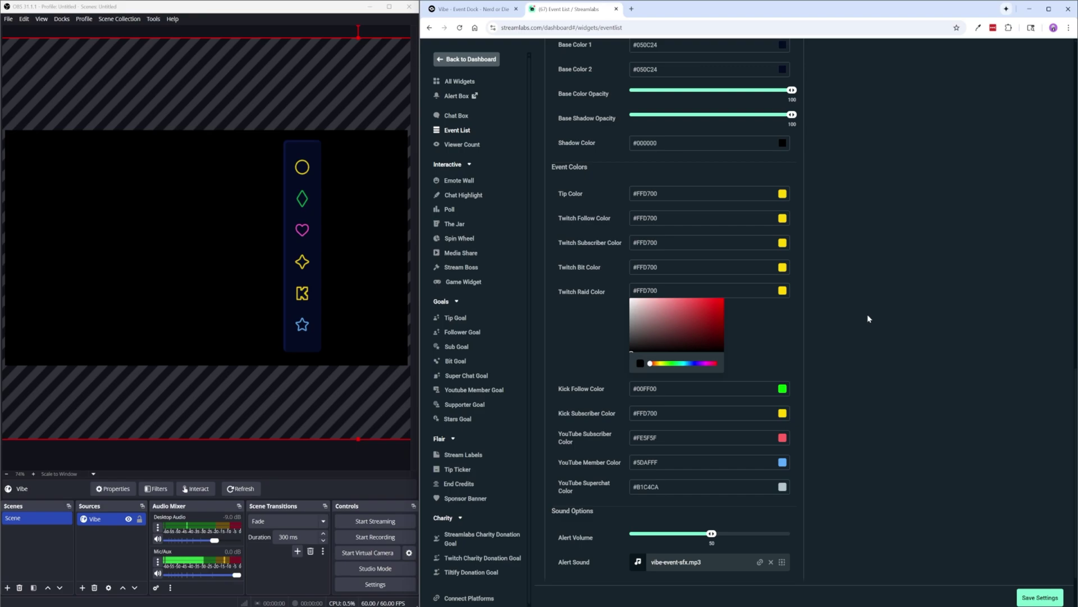
{"action": "key", "text": "Return"}
Step: Set the YouTube Subscriber, Member and Superchat colours to #FFD700 and save
{"action": "left_click", "coordinate": [646, 365]}
{"action": "type", "text": "#FFD700"}
{"action": "key", "text": "Return"}
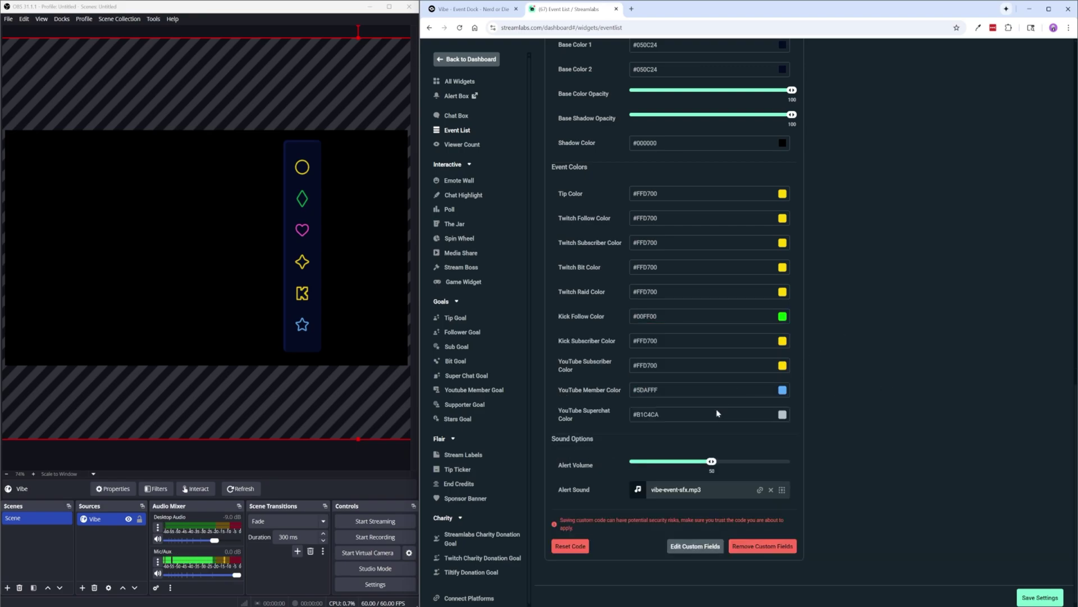
{"action": "double_click", "coordinate": [646, 389]}
{"action": "type", "text": "FFD700"}
{"action": "key", "text": "Return"}
{"action": "double_click", "coordinate": [646, 413]}
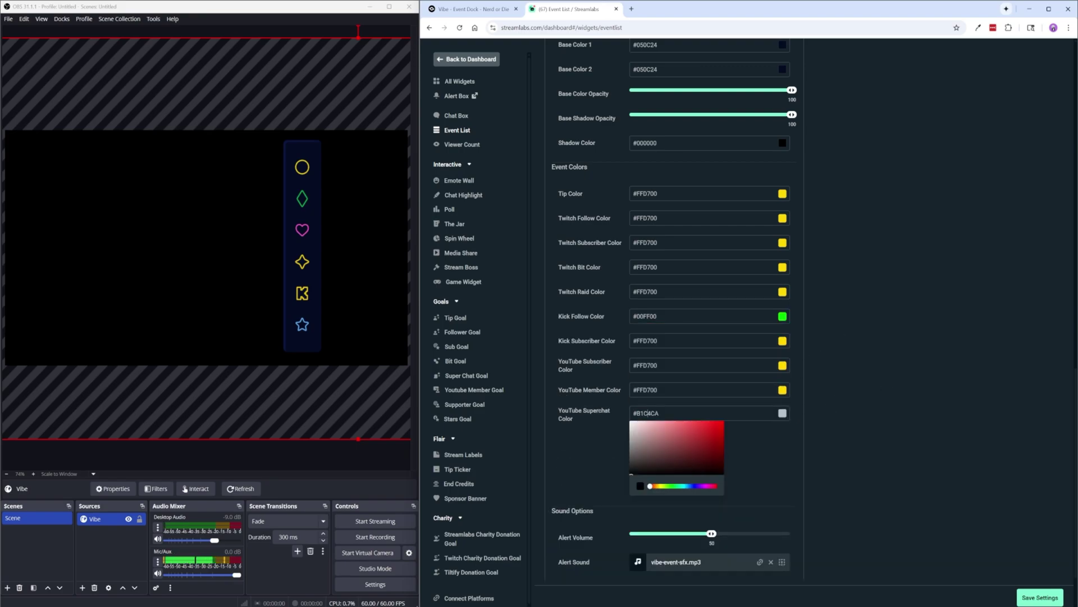
{"action": "type", "text": "FFD700"}
{"action": "key", "text": "Return"}
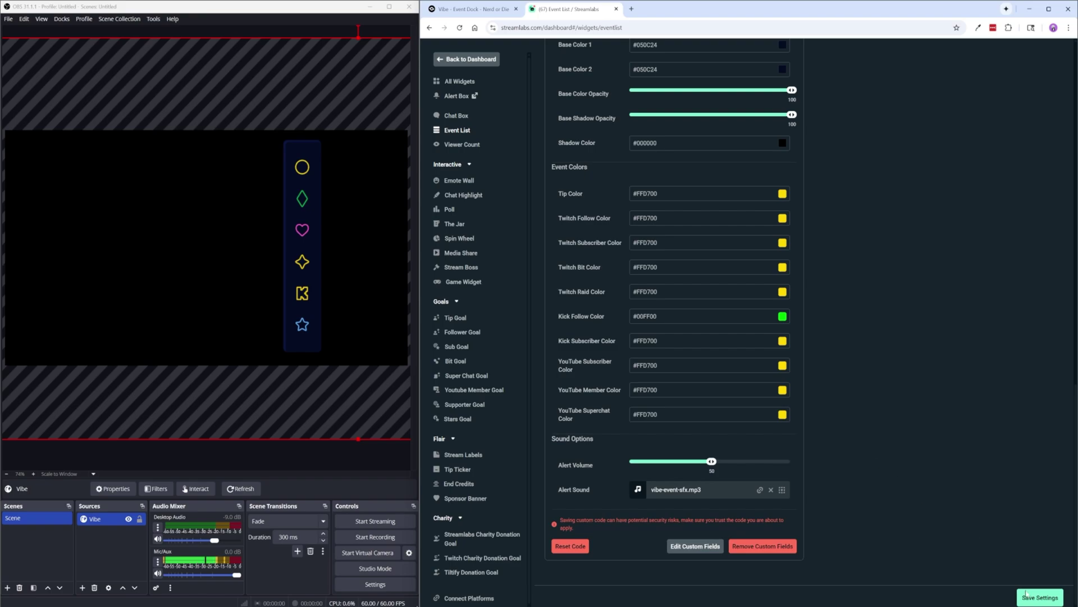
{"action": "left_click", "coordinate": [1026, 595]}
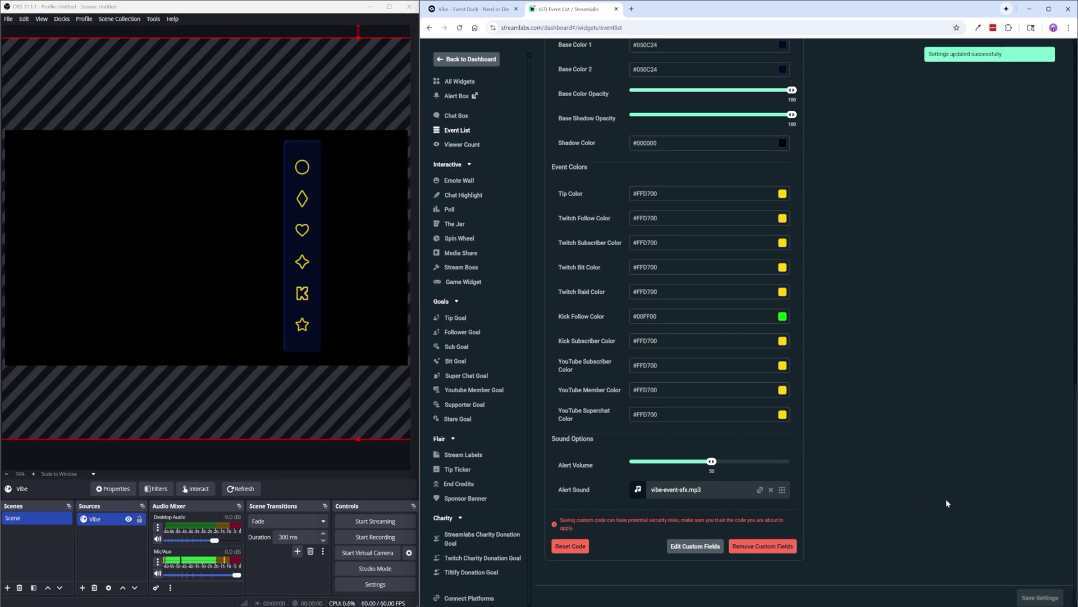